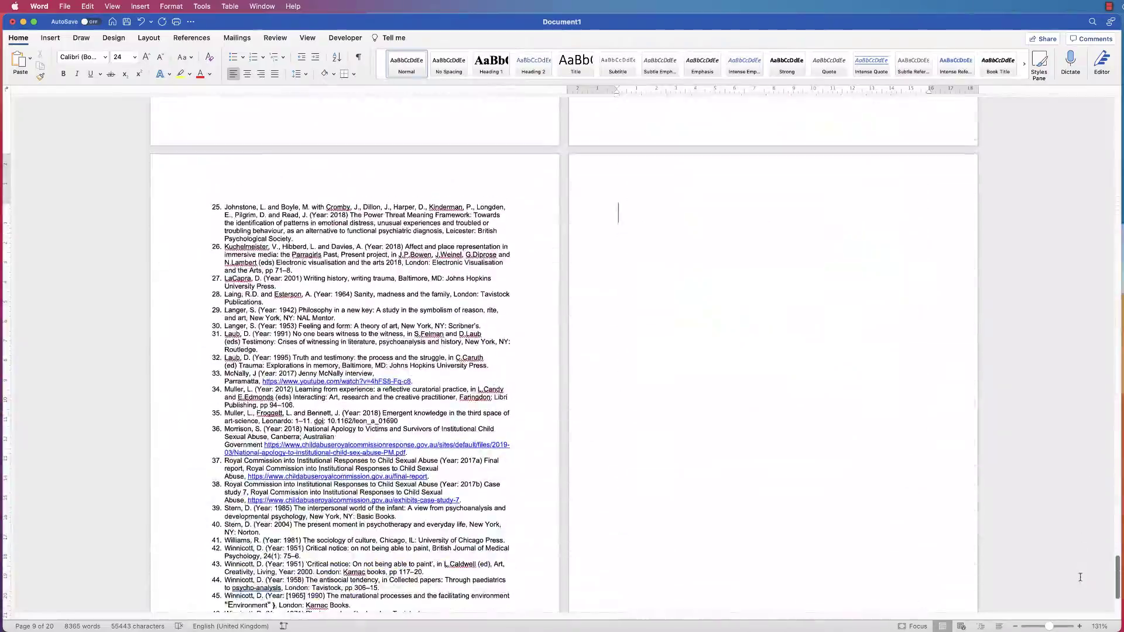
# Step: Add a centred heading reading INDEX on the blank last page, enlarged to 36 pt
pyautogui.click(885, 218)
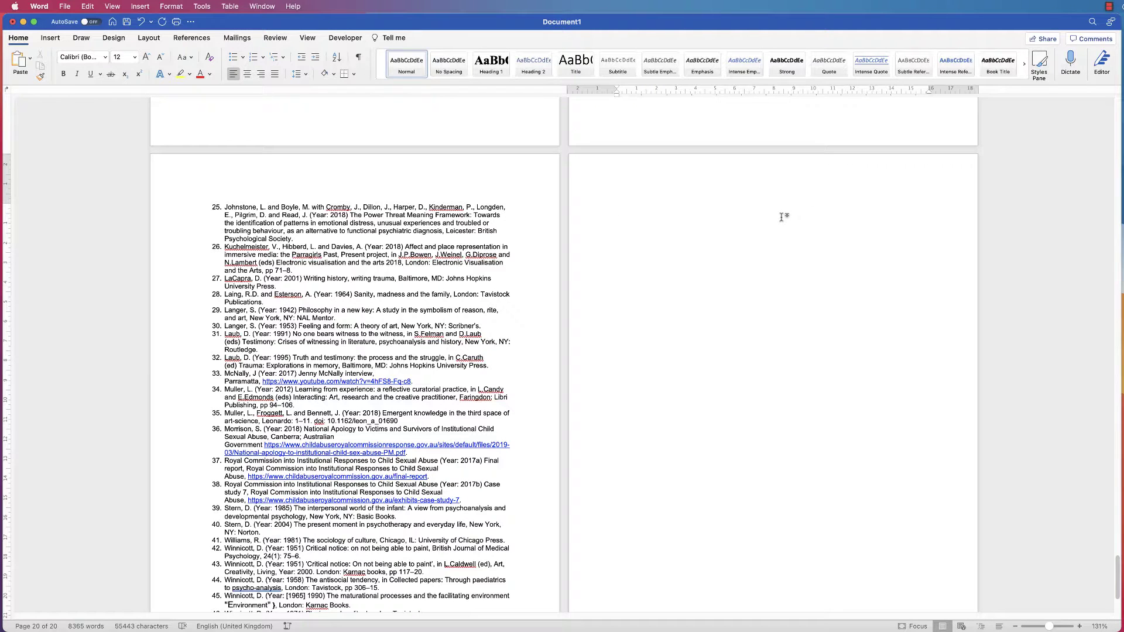
pyautogui.write('iNDEX')
pyautogui.moveTo(638, 208); pyautogui.dragTo(619, 214)
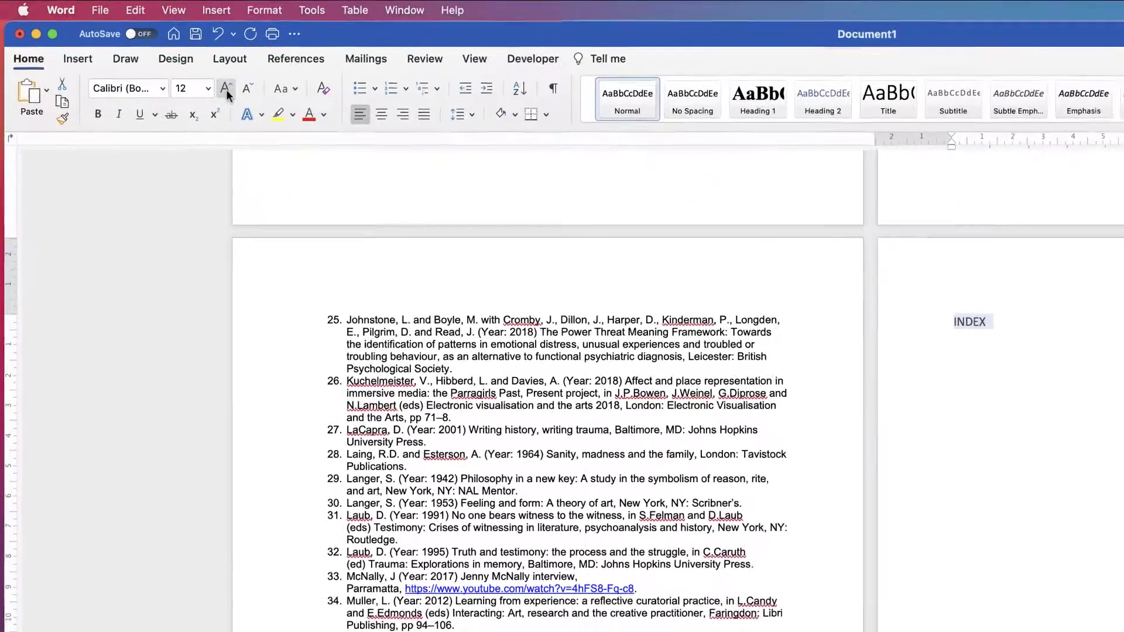
pyautogui.click(146, 57)
pyautogui.click(147, 57)
pyautogui.click(230, 90)
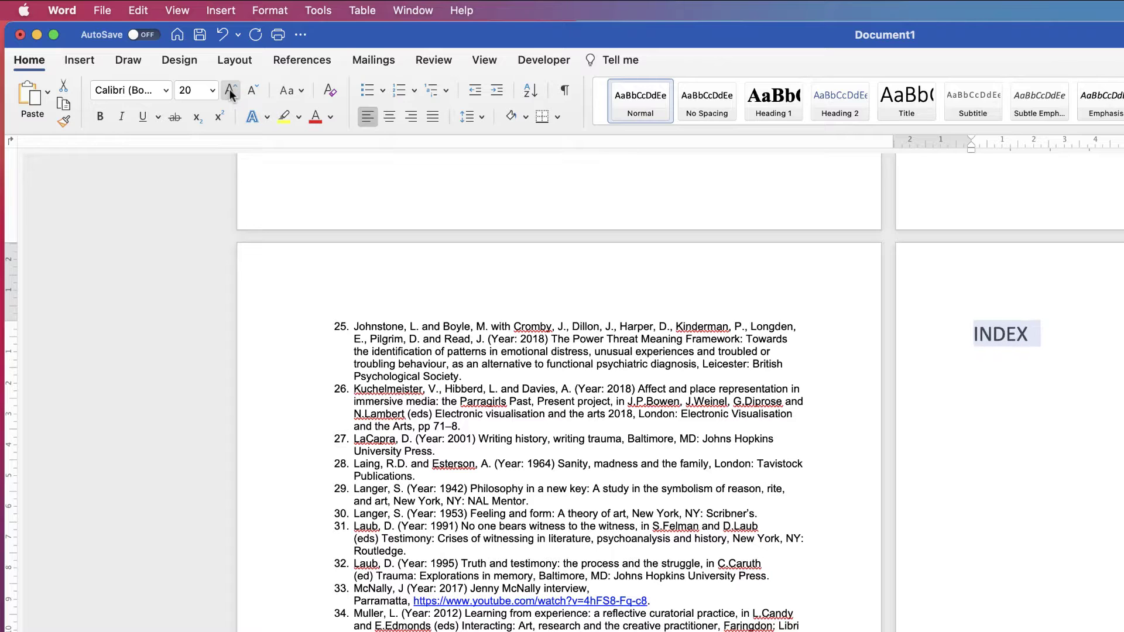
pyautogui.click(230, 90)
pyautogui.click(230, 91)
pyautogui.click(230, 90)
pyautogui.click(230, 91)
pyautogui.click(230, 91)
pyautogui.click(230, 91)
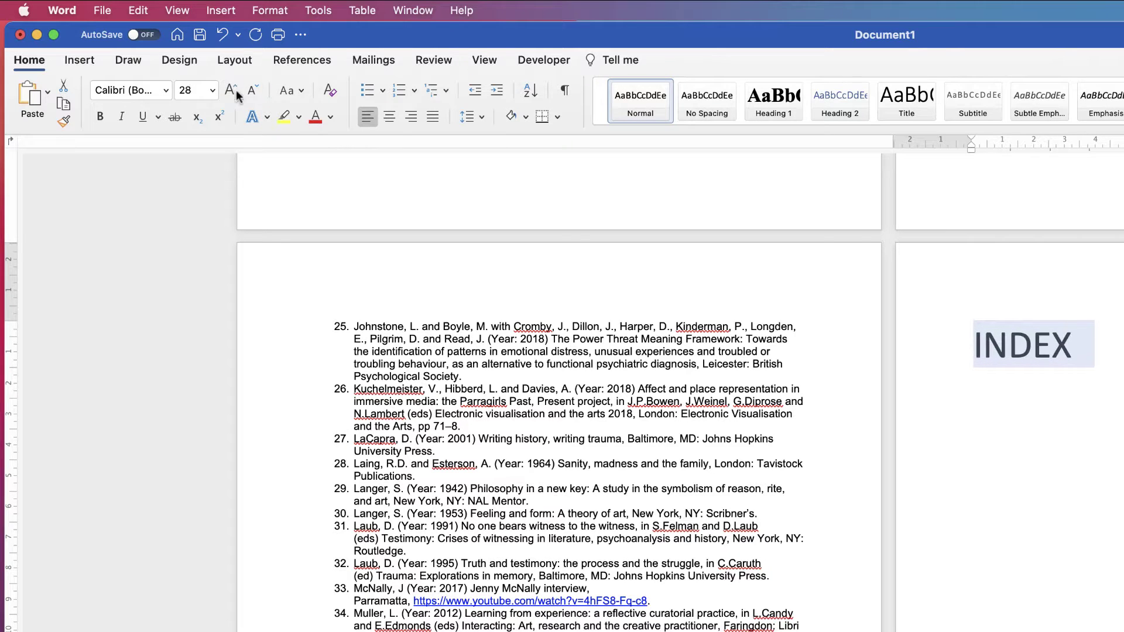
pyautogui.click(390, 116)
pyautogui.click(834, 342)
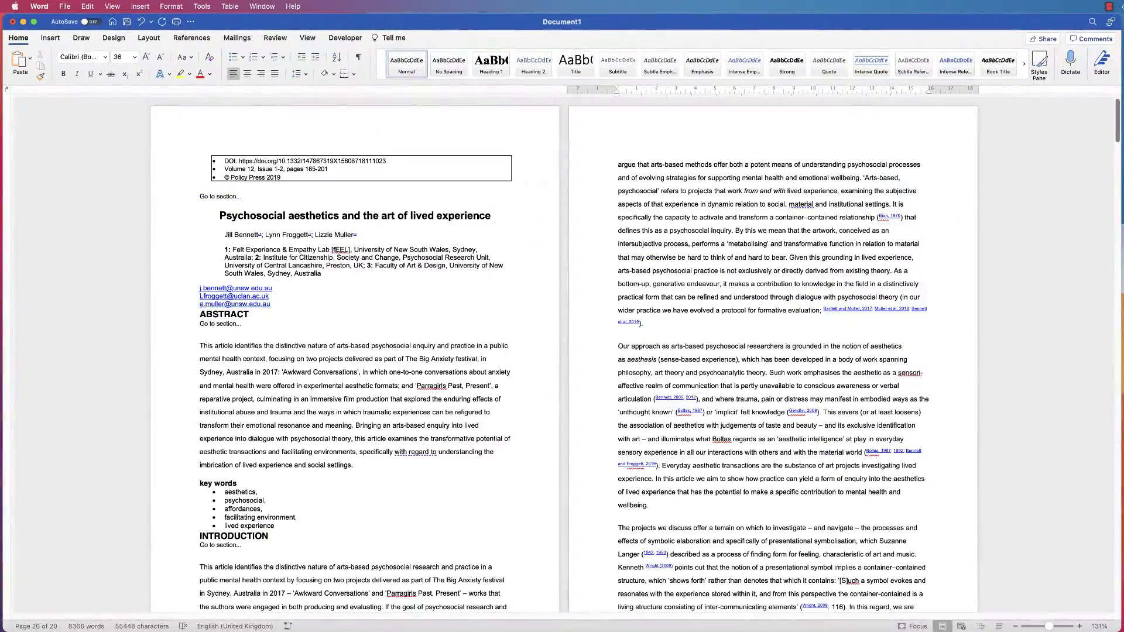
# Step: Mark all occurrences of "arts-based" in the article as index entries, with the main entry capitalised as "Arts-based"
pyautogui.scroll(-2, 565, 354)
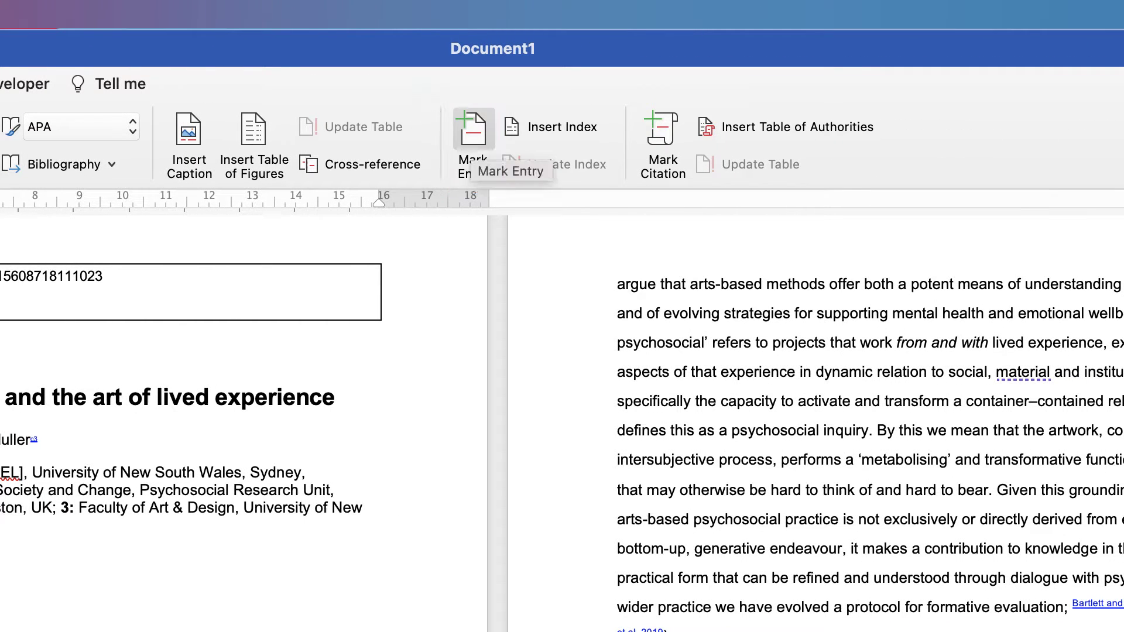
pyautogui.click(468, 154)
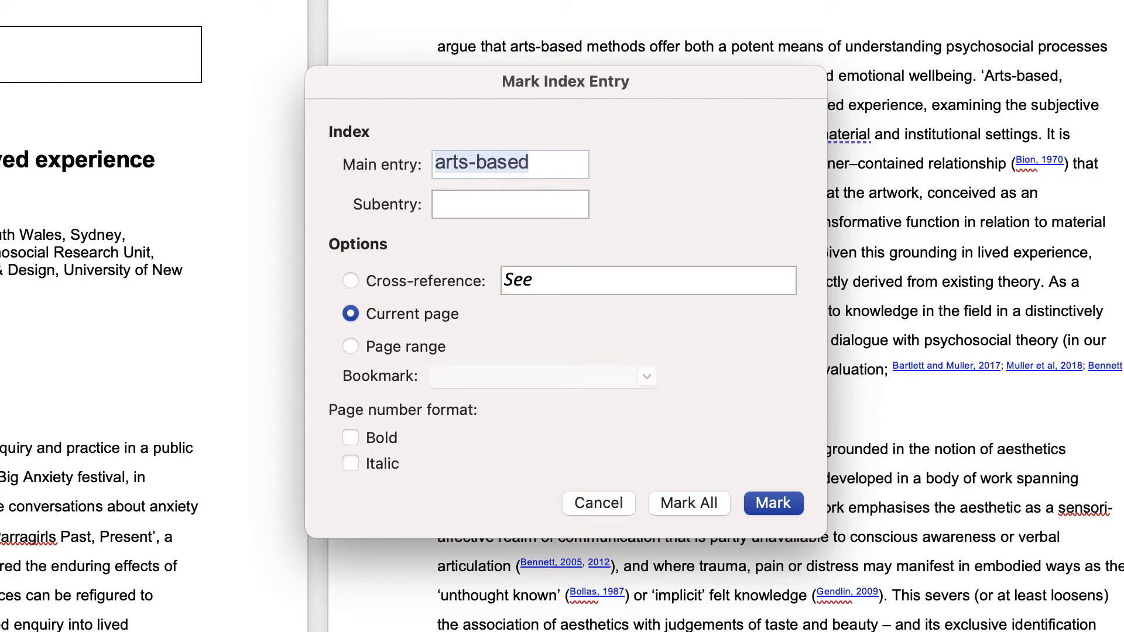
pyautogui.click(446, 162)
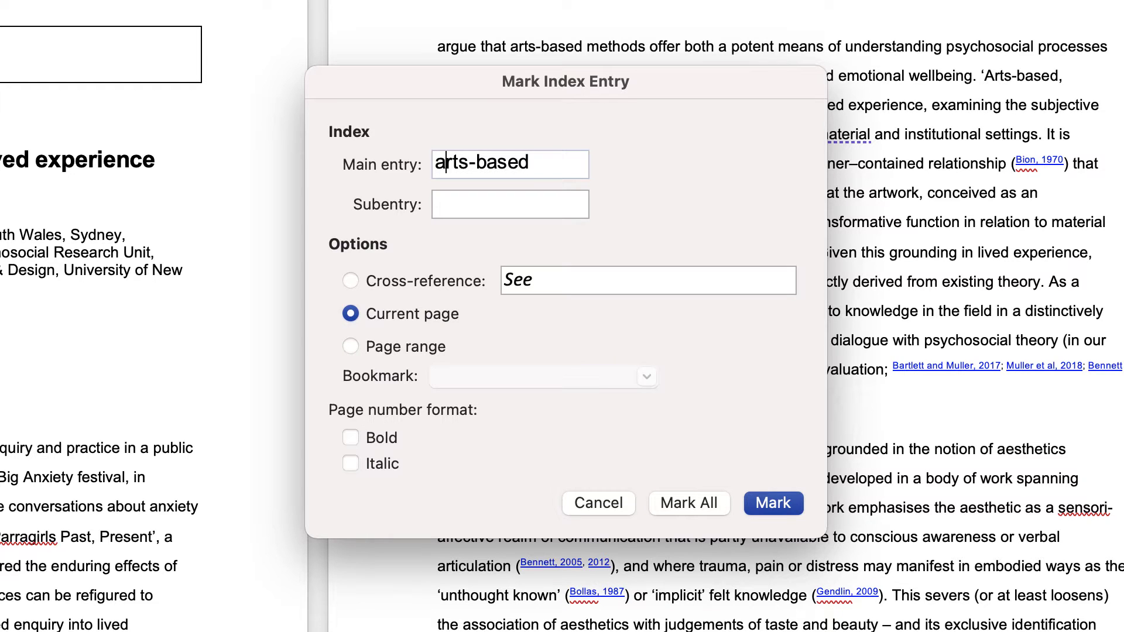
pyautogui.press('BackSpace')
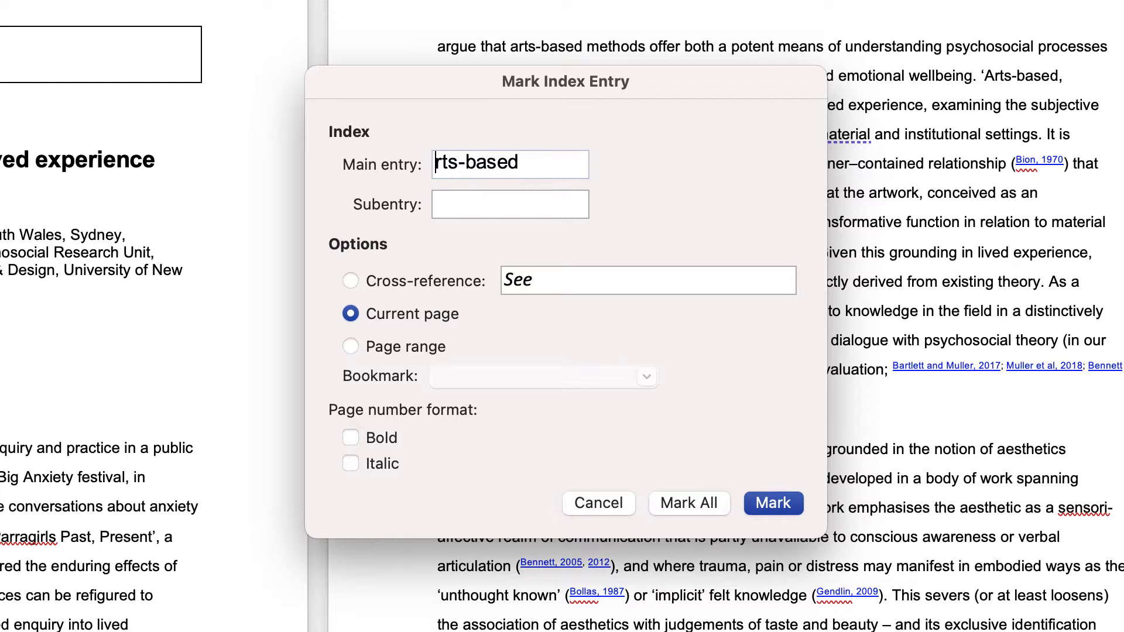
pyautogui.write('A')
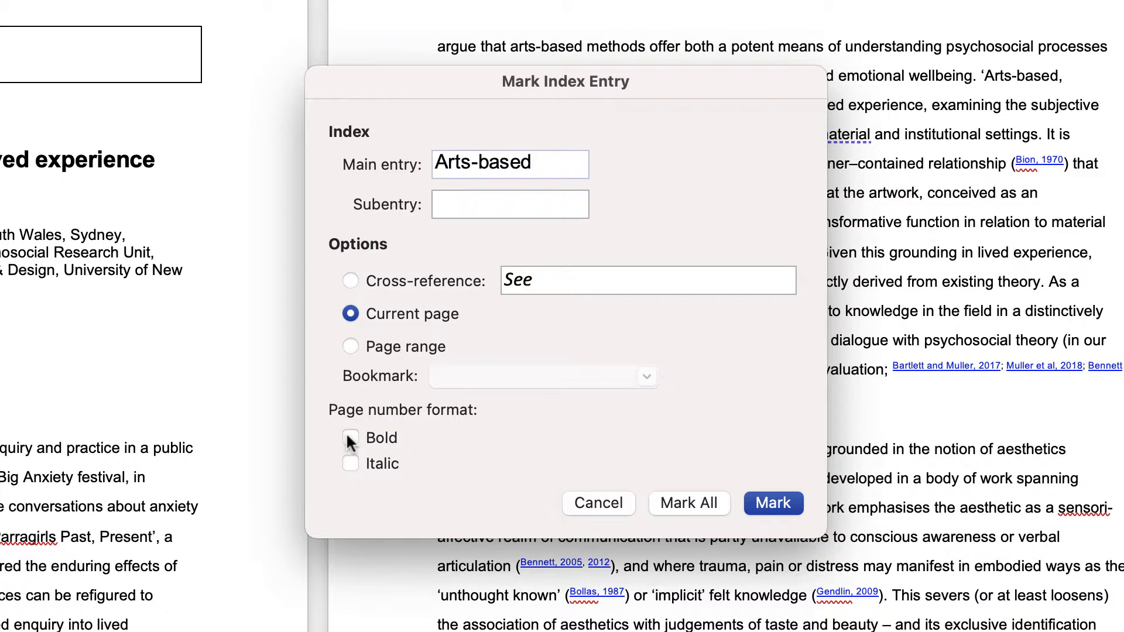
pyautogui.click(687, 502)
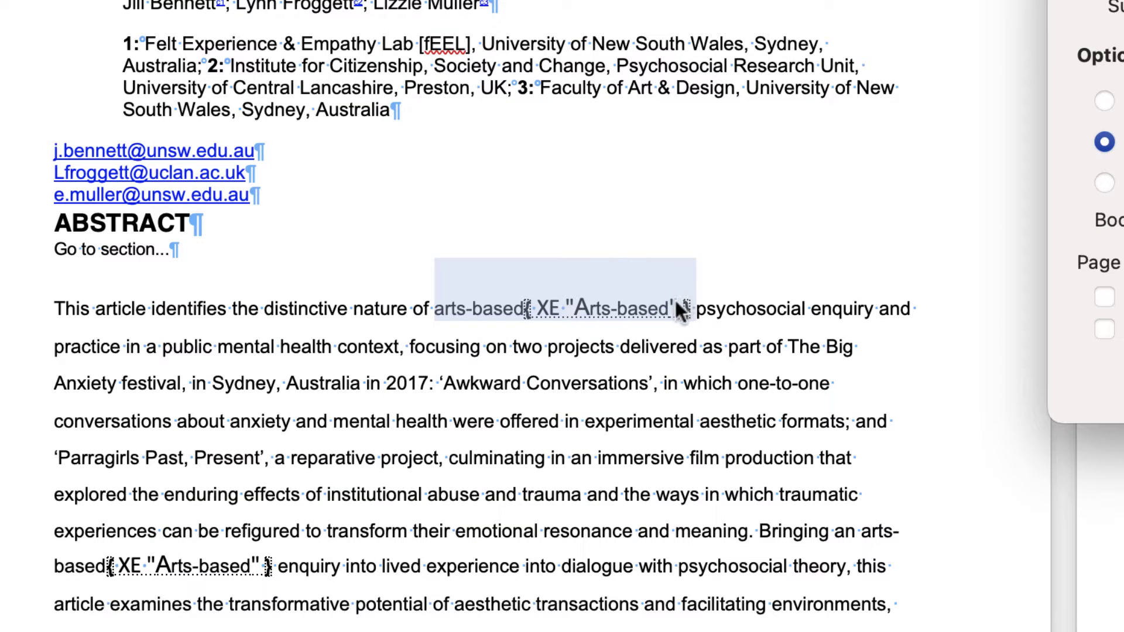
pyautogui.press('Escape')
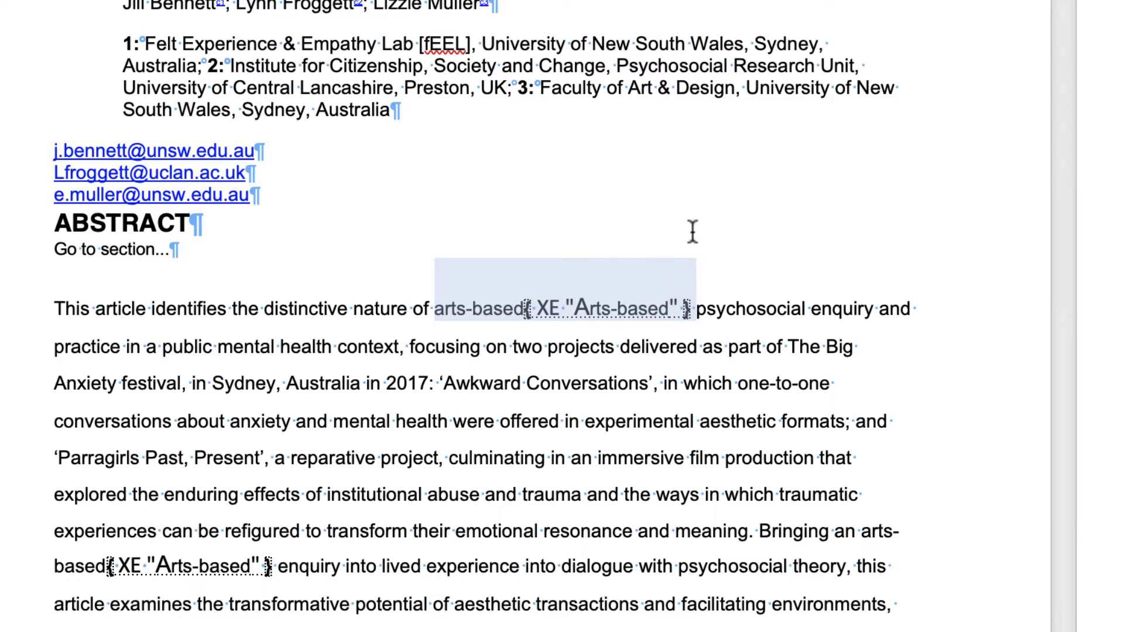
pyautogui.click(705, 266)
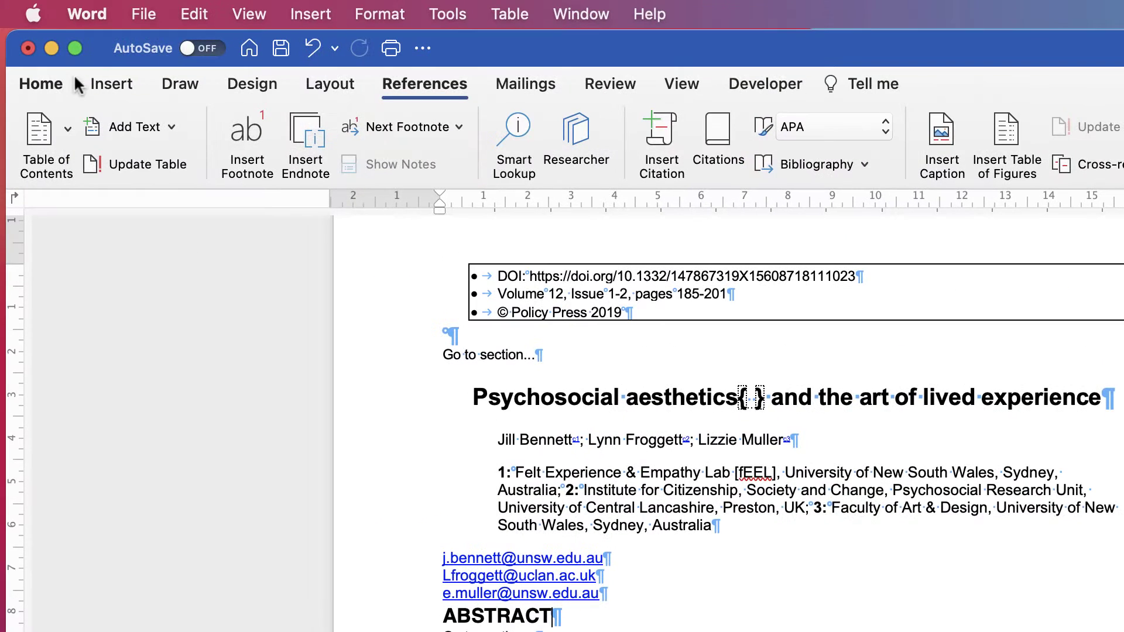
# Step: Mark all occurrences of "psychosocial", selected in the abstract's first line, under the main index entry "Psychosocial"
pyautogui.click(41, 85)
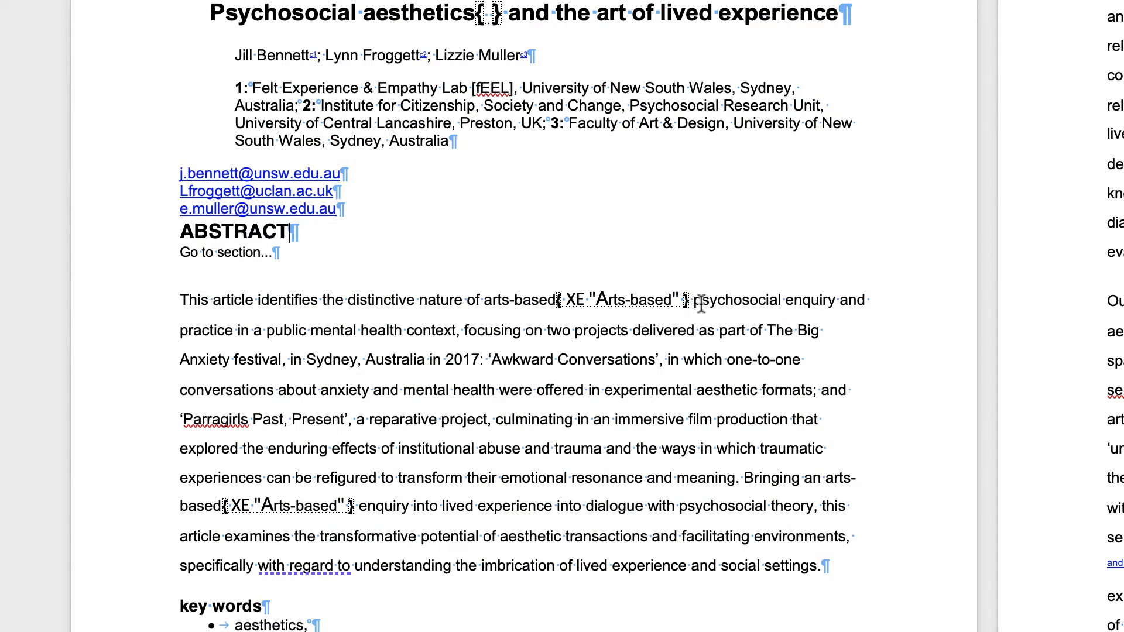
pyautogui.moveTo(696, 301); pyautogui.dragTo(781, 297)
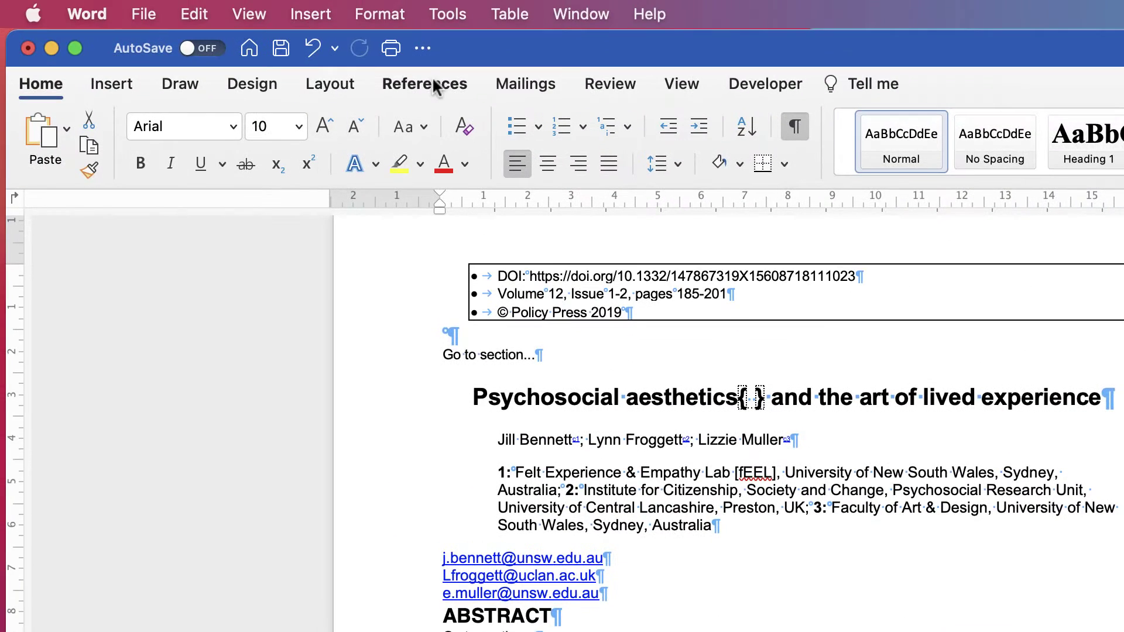
pyautogui.click(434, 87)
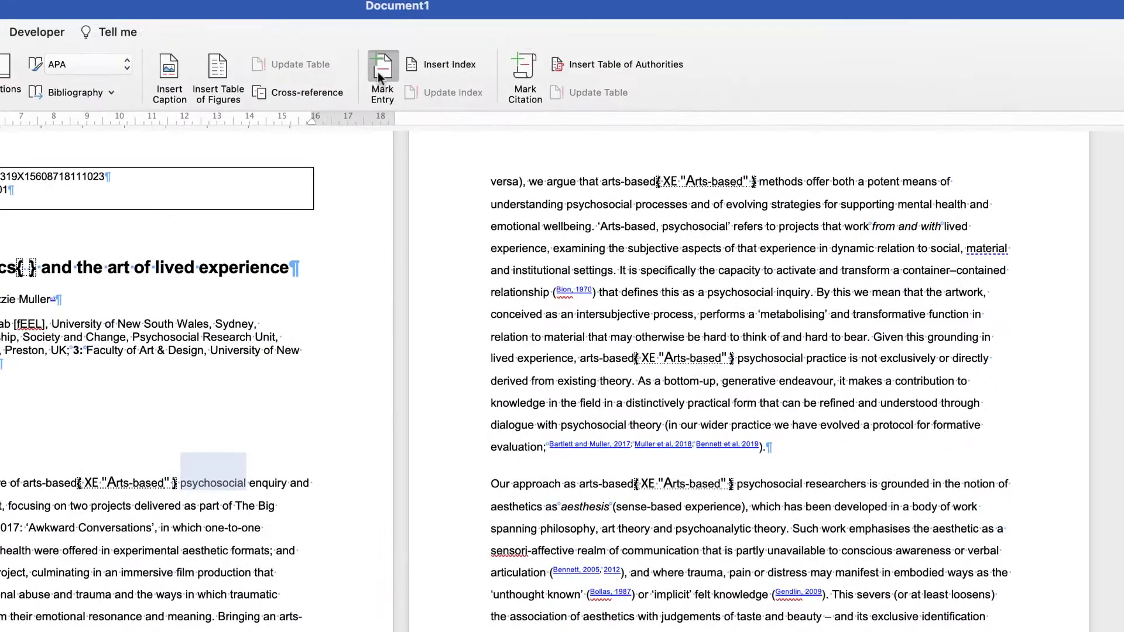
pyautogui.click(1102, 127)
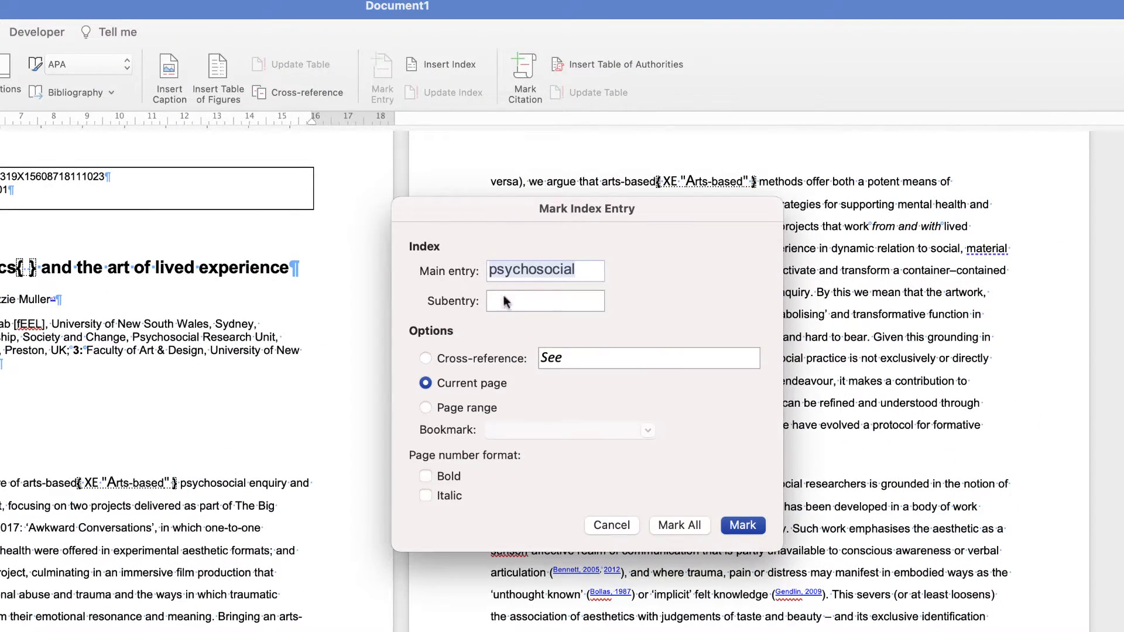
pyautogui.click(497, 273)
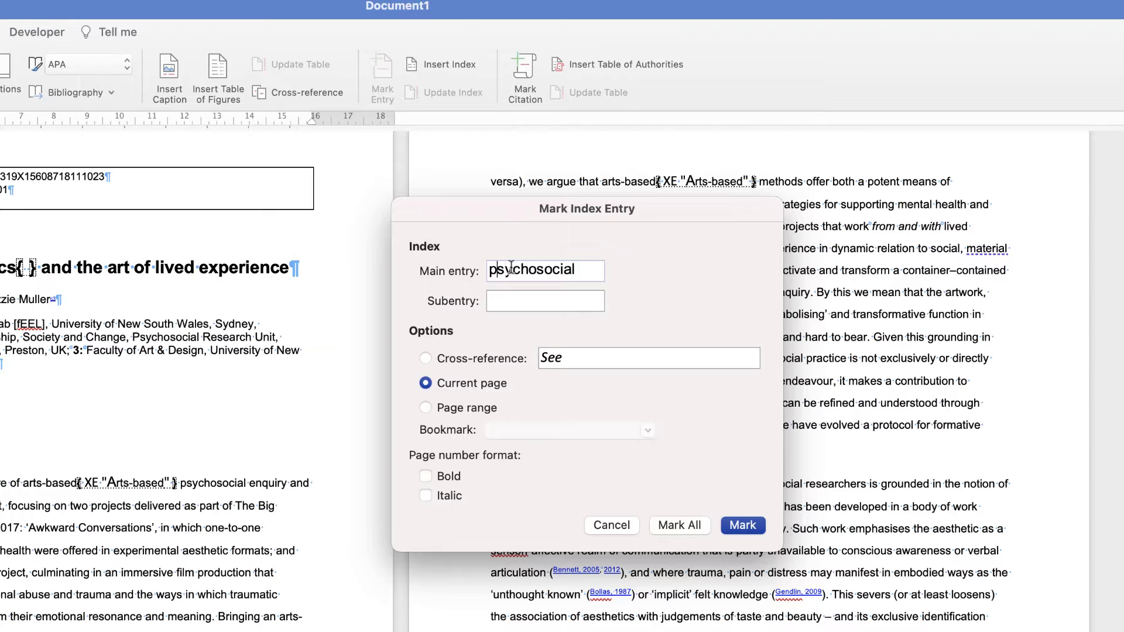
pyautogui.press('BackSpace')
pyautogui.write('P')
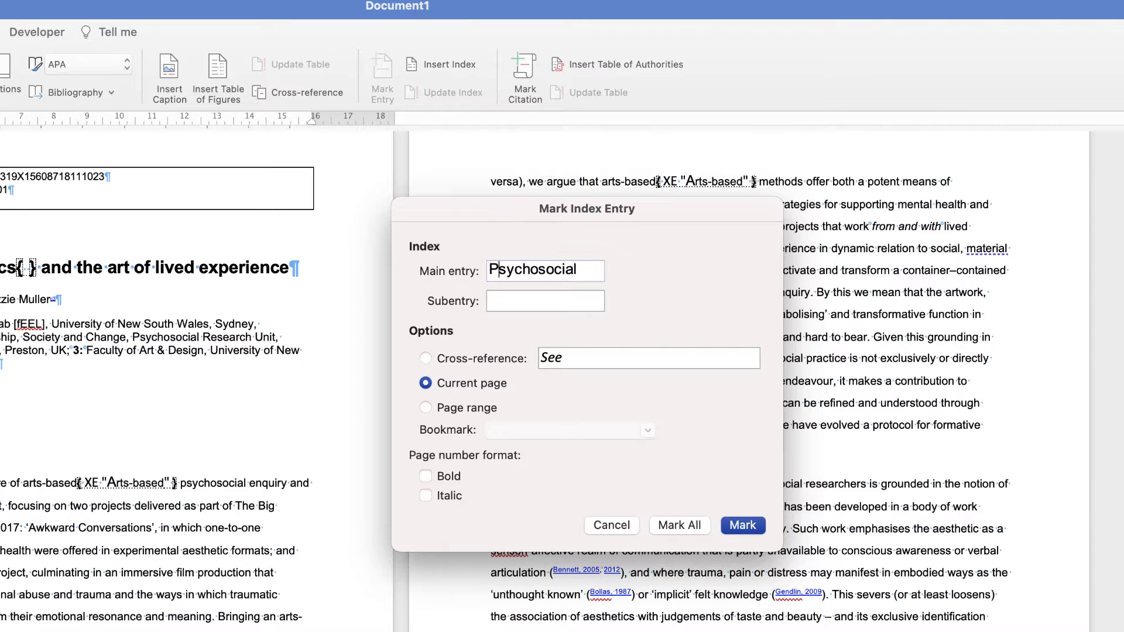
pyautogui.click(686, 524)
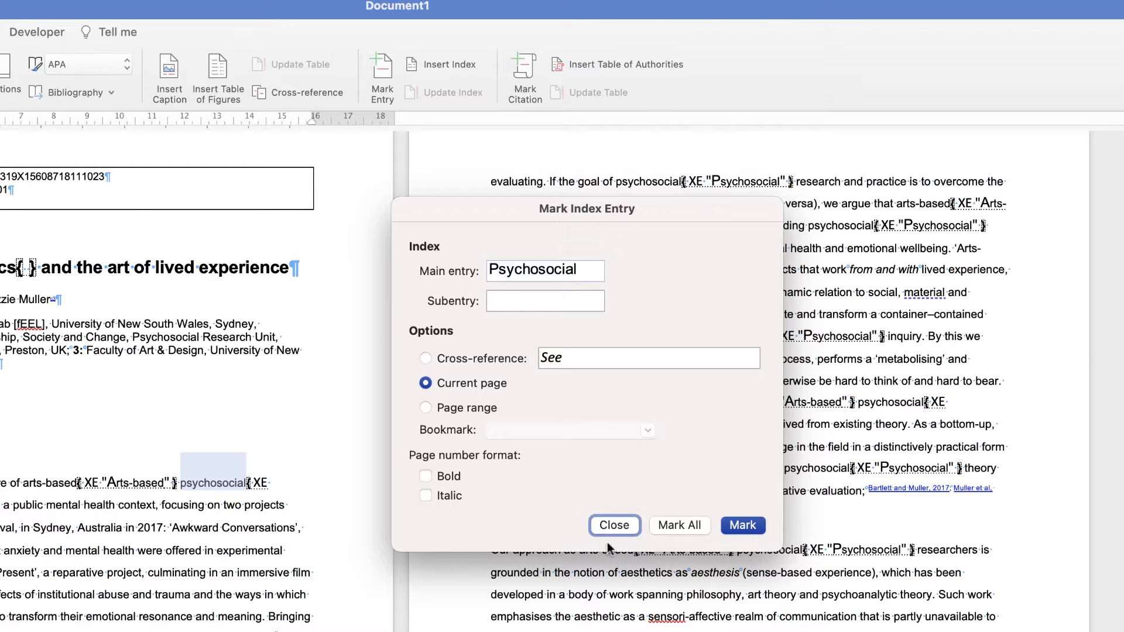
# Step: Mark all occurrences of "aesthetics", selected in the paragraph beginning "Our approach", under the main index entry "Aesthetics"
pyautogui.moveTo(683, 207); pyautogui.dragTo(186, 293)
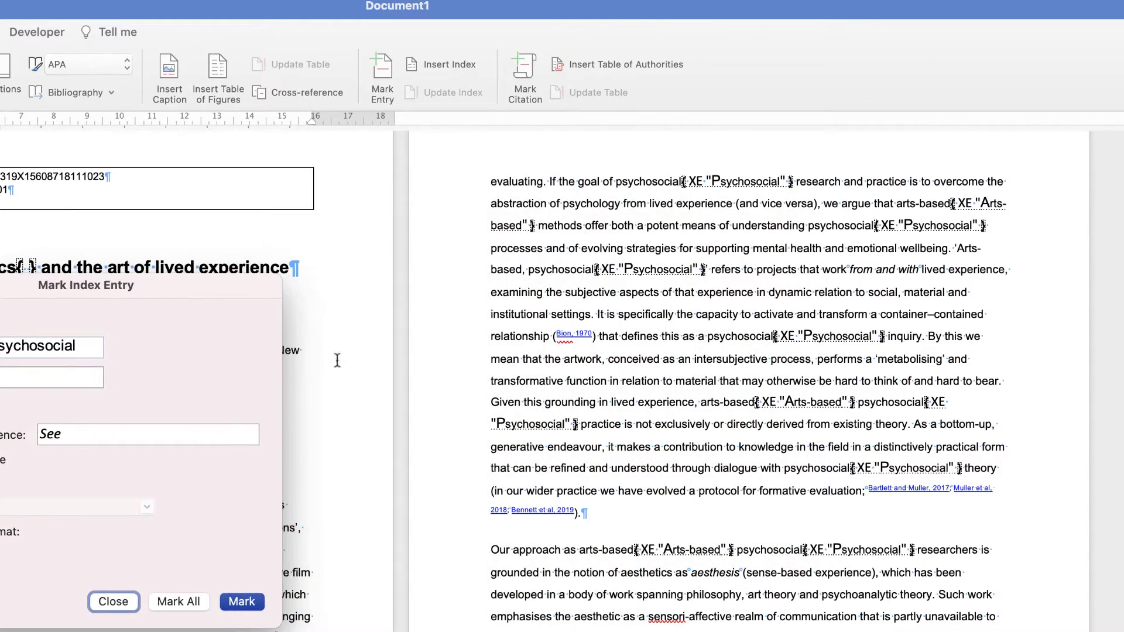
pyautogui.click(624, 570)
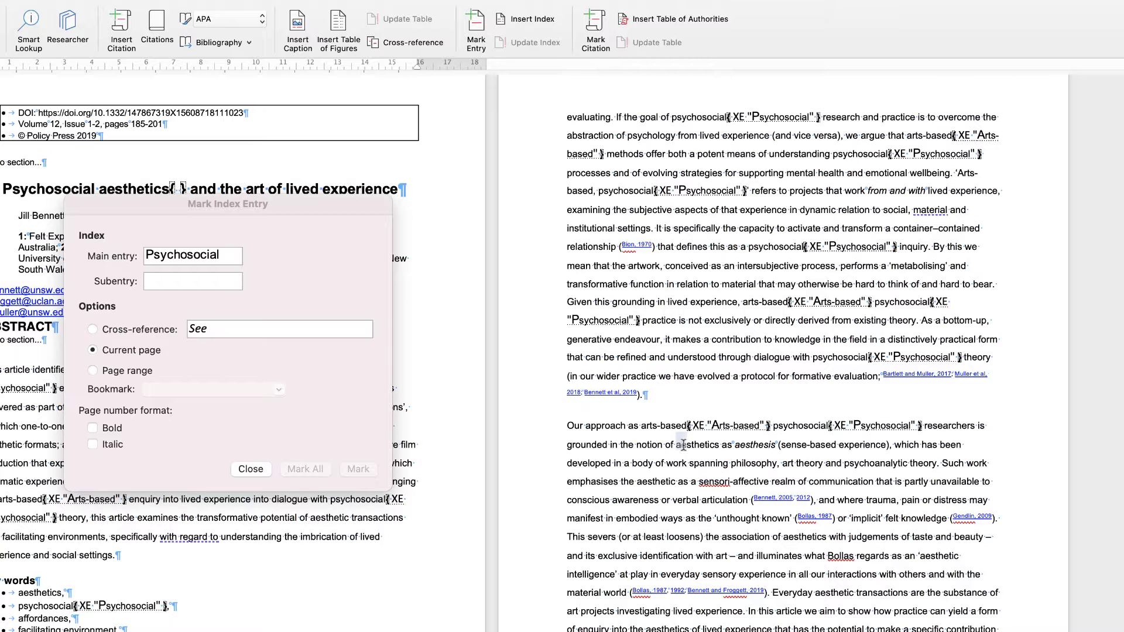
pyautogui.moveTo(683, 446); pyautogui.dragTo(720, 446)
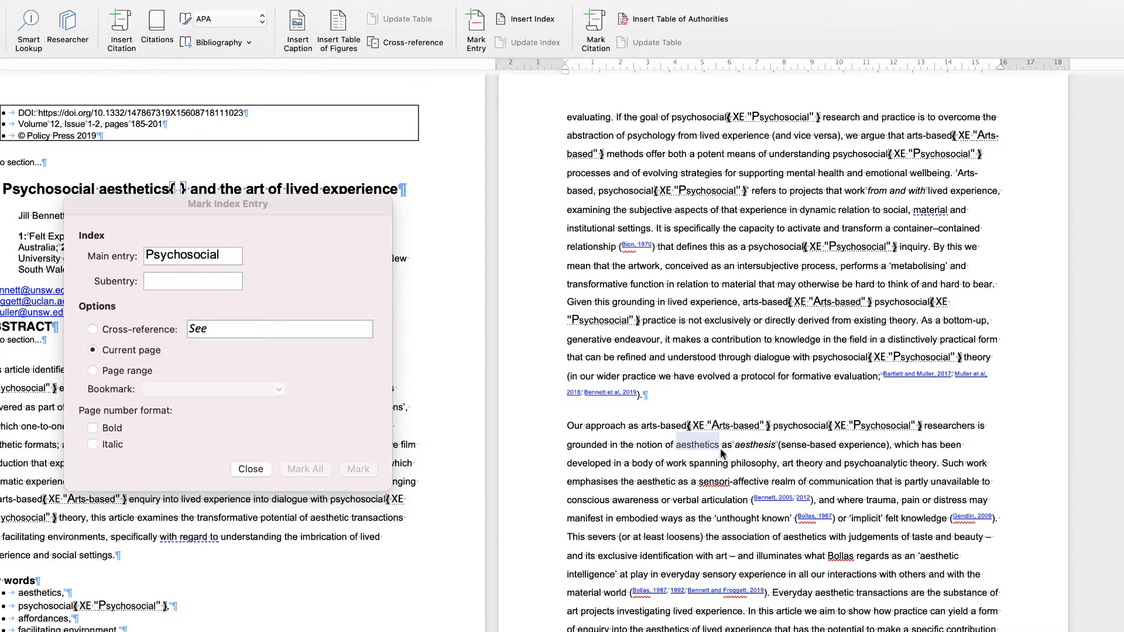
pyautogui.click(293, 202)
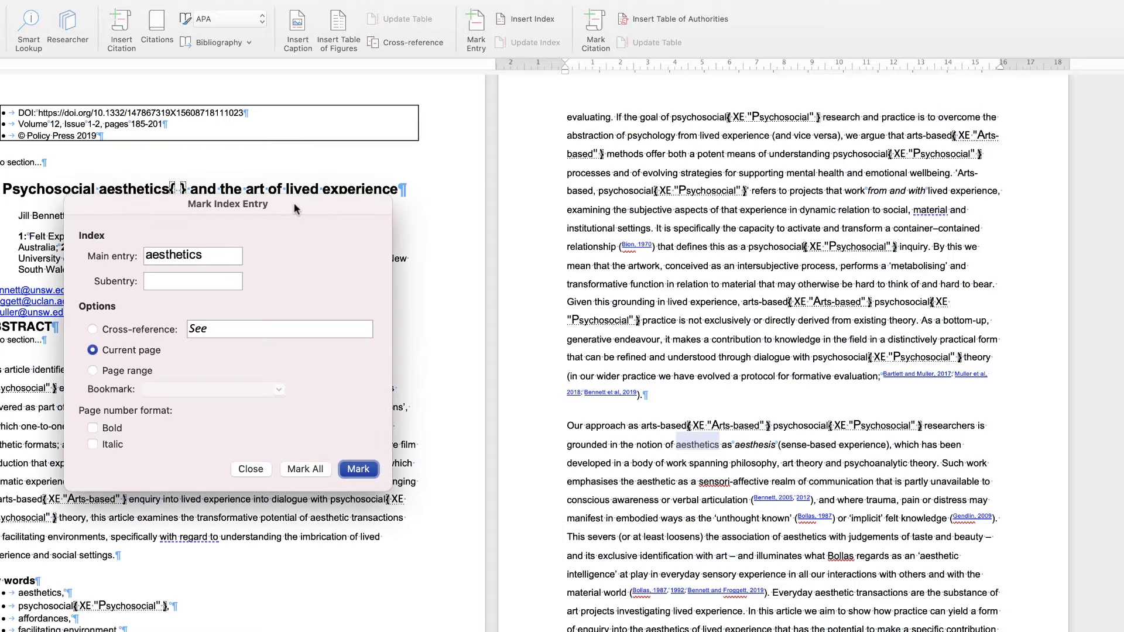
pyautogui.click(151, 259)
pyautogui.doubleClick(153, 258)
pyautogui.click(158, 258)
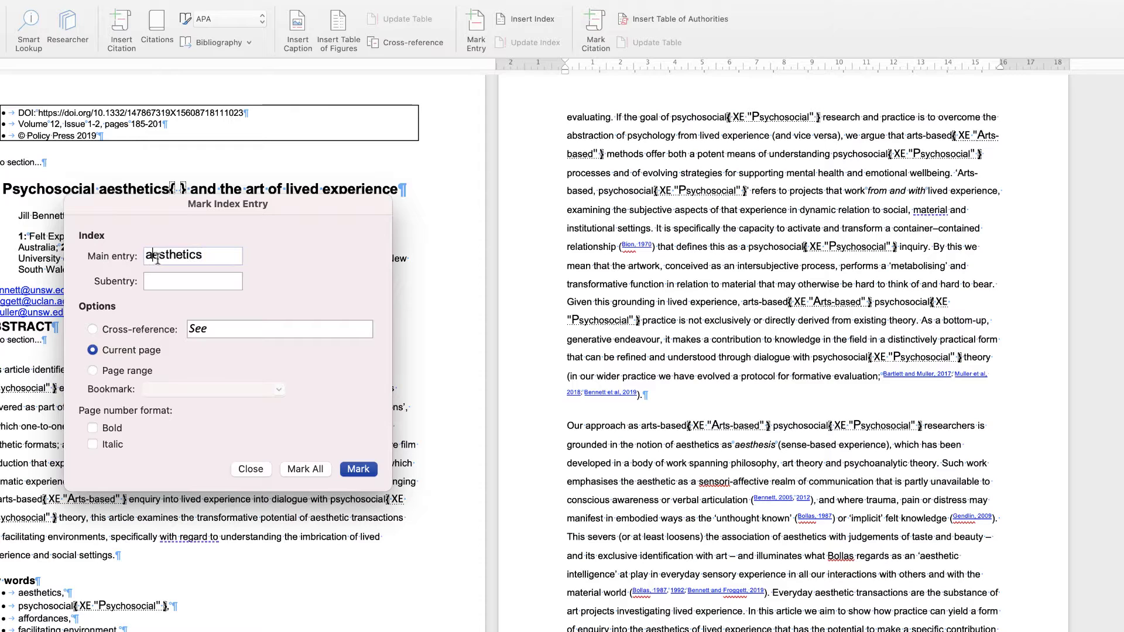
pyautogui.press('BackSpace')
pyautogui.write('A')
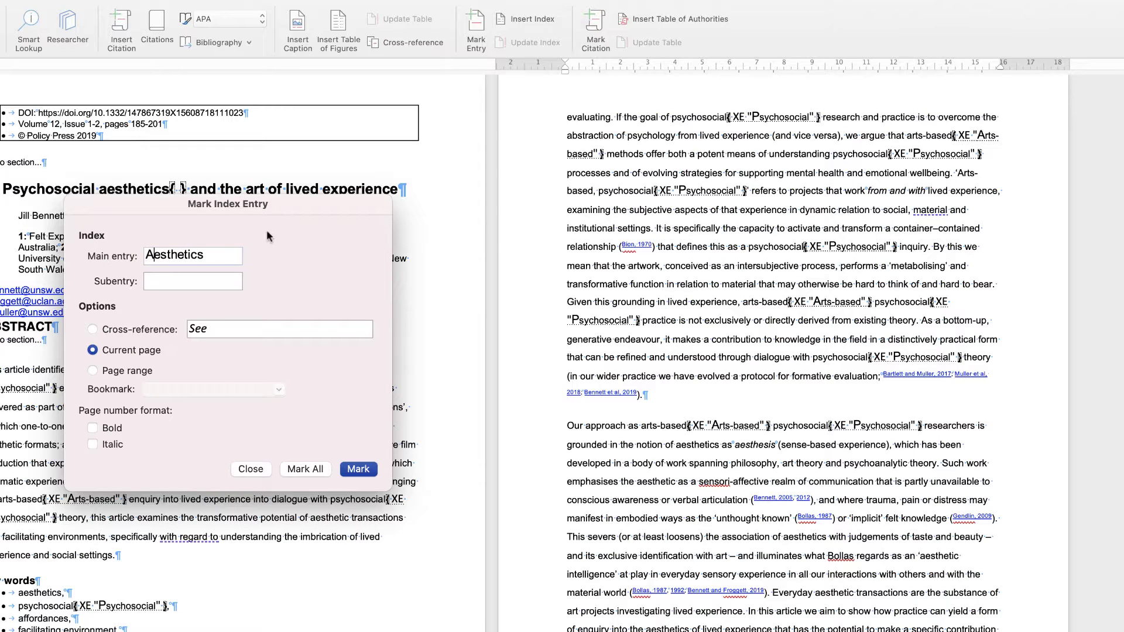
pyautogui.click(309, 471)
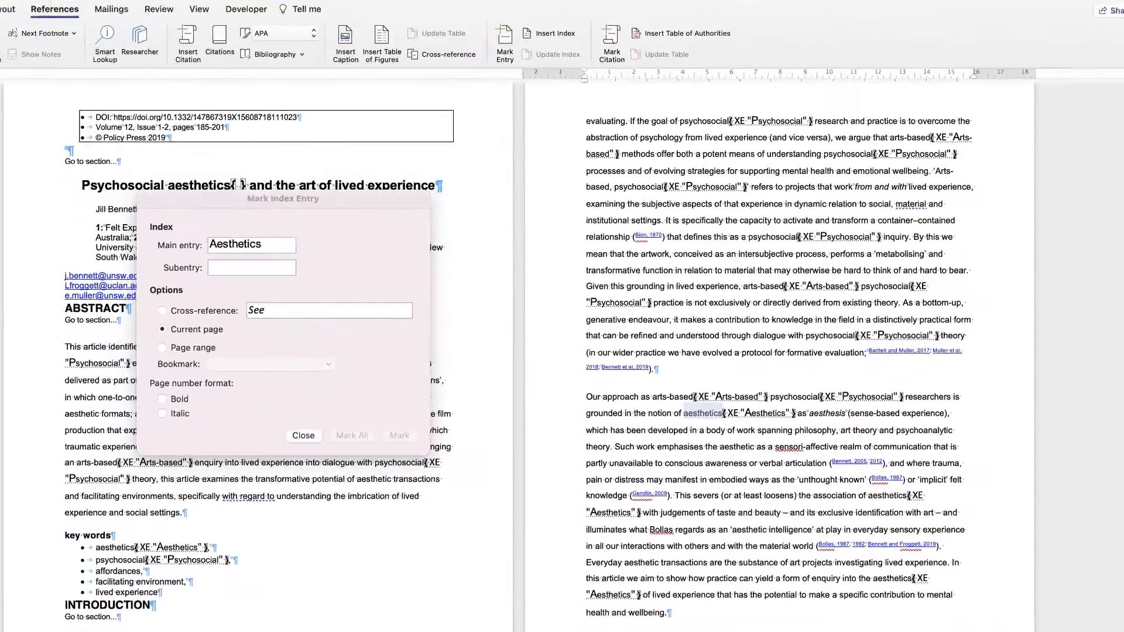
# Step: Mark the phrase "social interaction" on page 8 as an index entry
pyautogui.scroll(-20, 608, 301)
pyautogui.moveTo(648, 260); pyautogui.dragTo(700, 260)
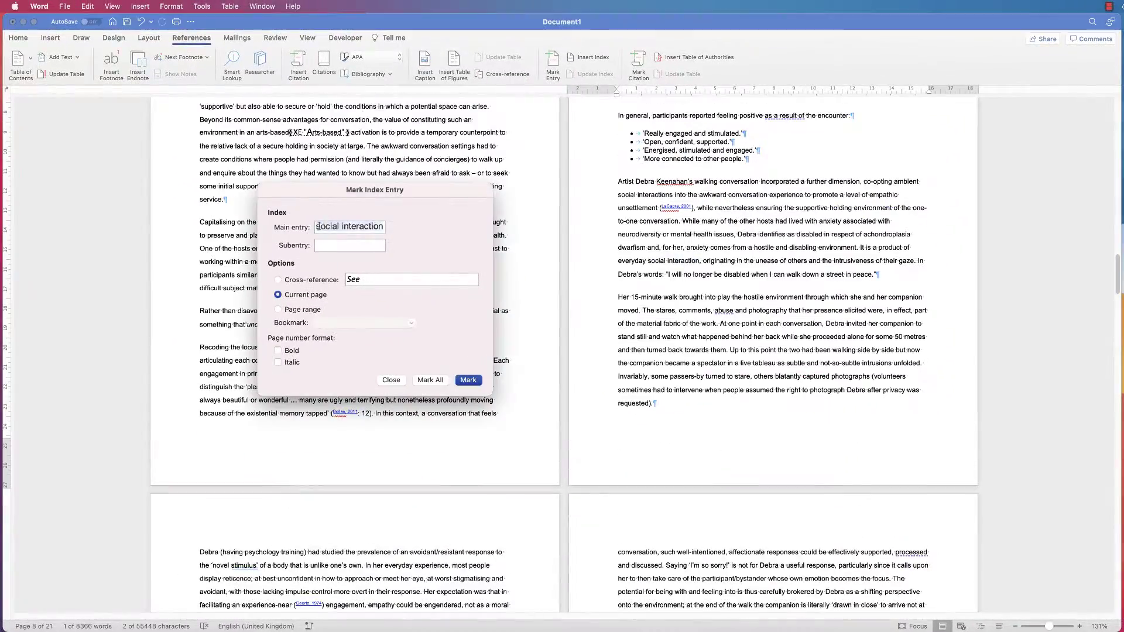
pyautogui.click(468, 380)
# Step: Mark all occurrences of "experience" under the main index entry "Experience"
pyautogui.moveTo(1118, 273); pyautogui.dragTo(1118, 357)
pyautogui.doubleClick(812, 344)
pyautogui.click(430, 380)
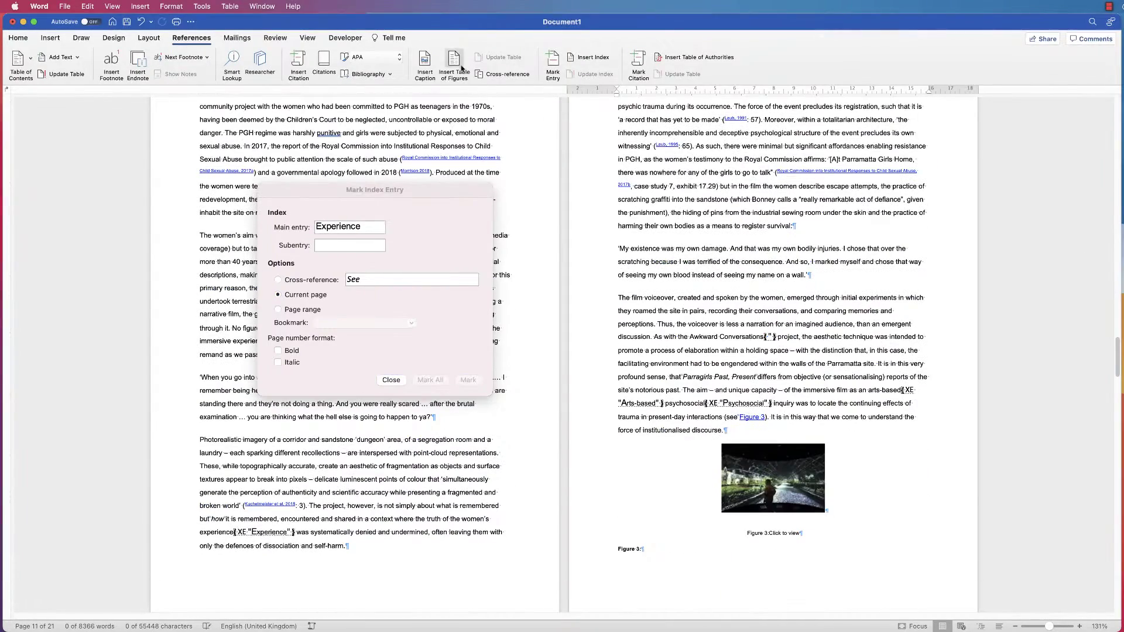
# Step: Mark the word "emotional" on page 11 under the main index entry "Emotional" and finish marking entries
pyautogui.doubleClick(470, 133)
pyautogui.click(323, 230)
pyautogui.press('BackSpace')
pyautogui.write('E')
pyautogui.press('Return')
pyautogui.click(391, 380)
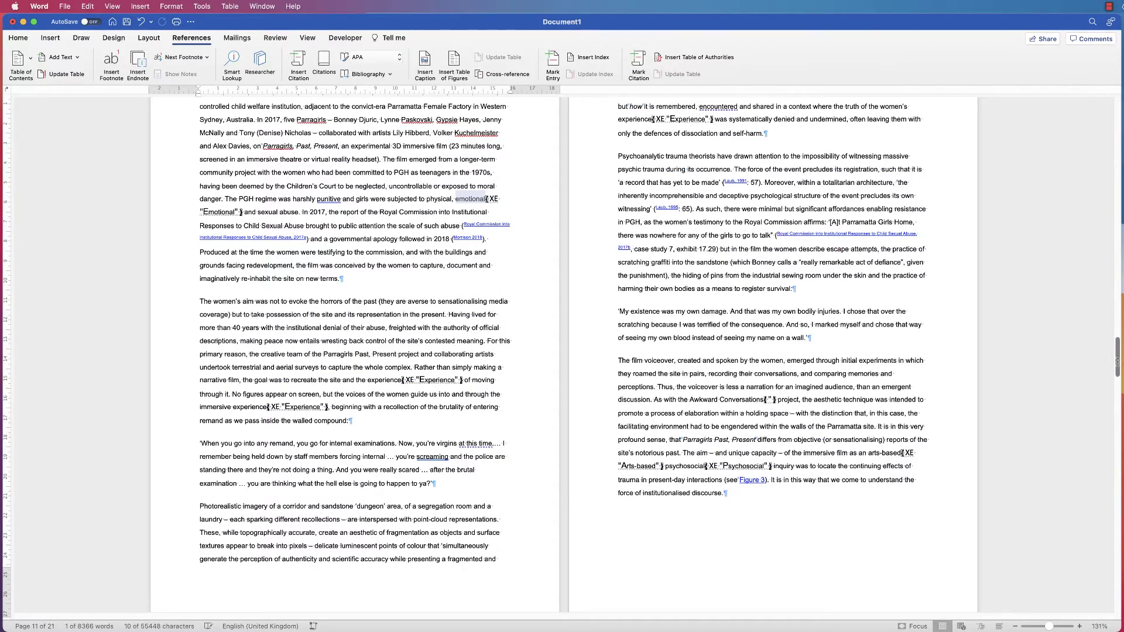
# Step: Insert a two-column indented index below the INDEX heading, using the Classic format, right-aligned page numbers and a dotted tab leader
pyautogui.moveTo(1117, 361); pyautogui.dragTo(1118, 582)
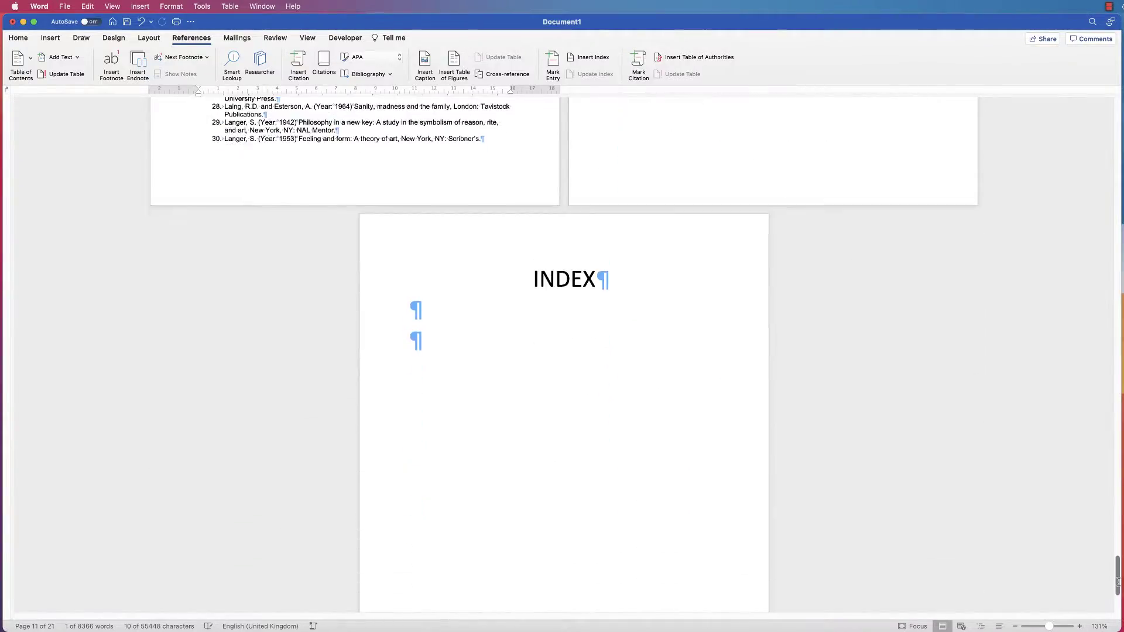
pyautogui.click(425, 312)
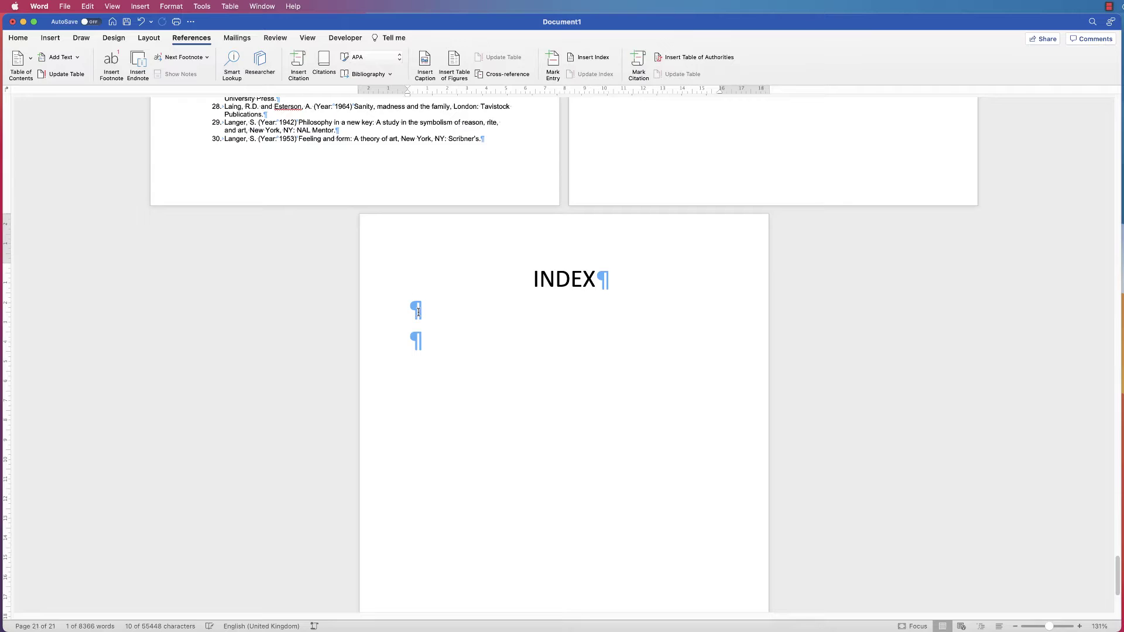
pyautogui.click(590, 60)
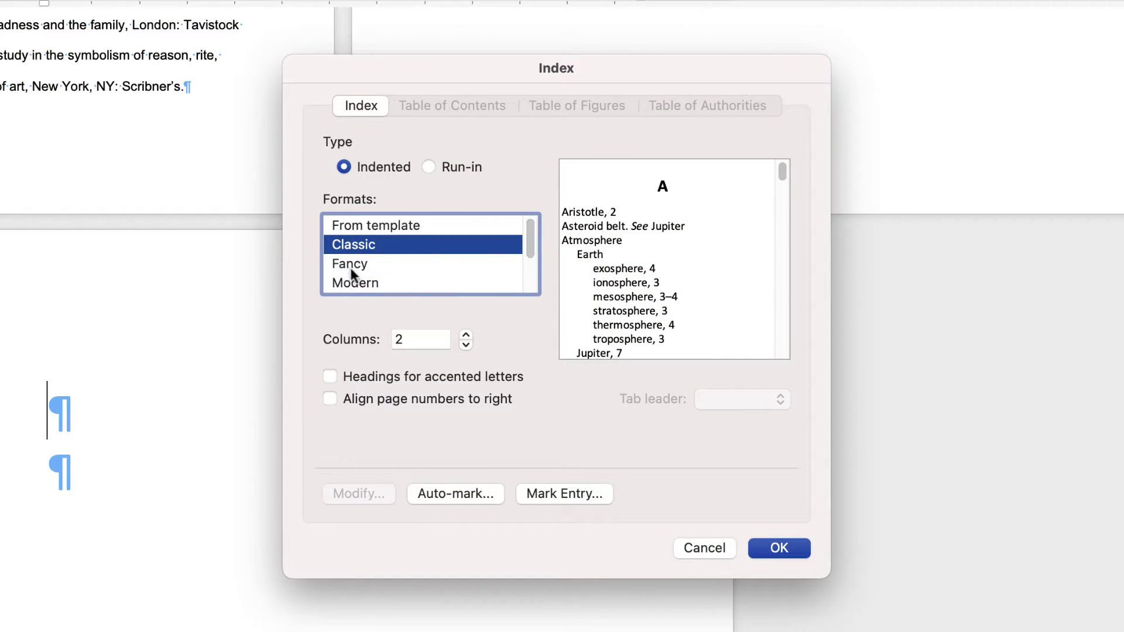
pyautogui.click(357, 226)
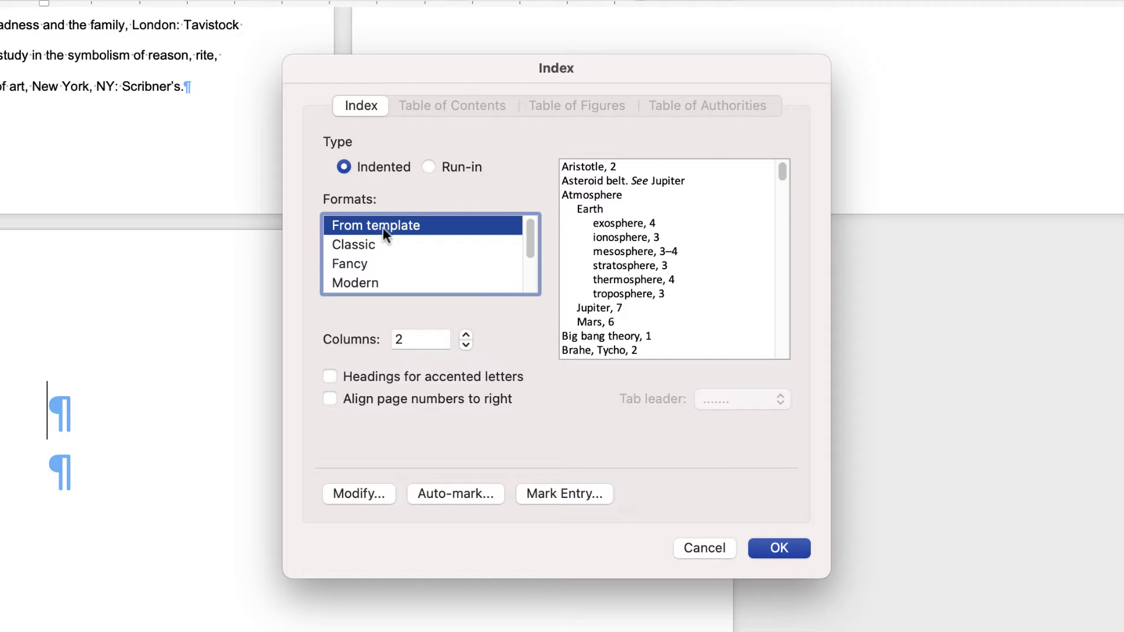
pyautogui.click(353, 246)
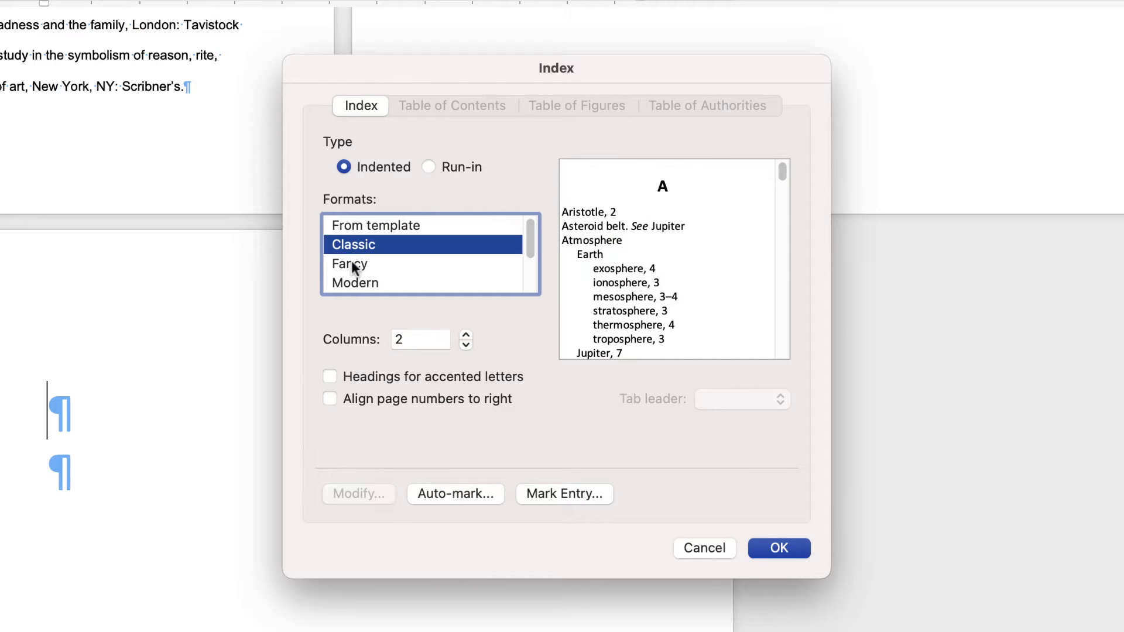
pyautogui.moveTo(528, 245)
pyautogui.mouseDown()
pyautogui.moveTo(529, 292)
pyautogui.moveTo(534, 227)
pyautogui.mouseUp()
pyautogui.click(329, 400)
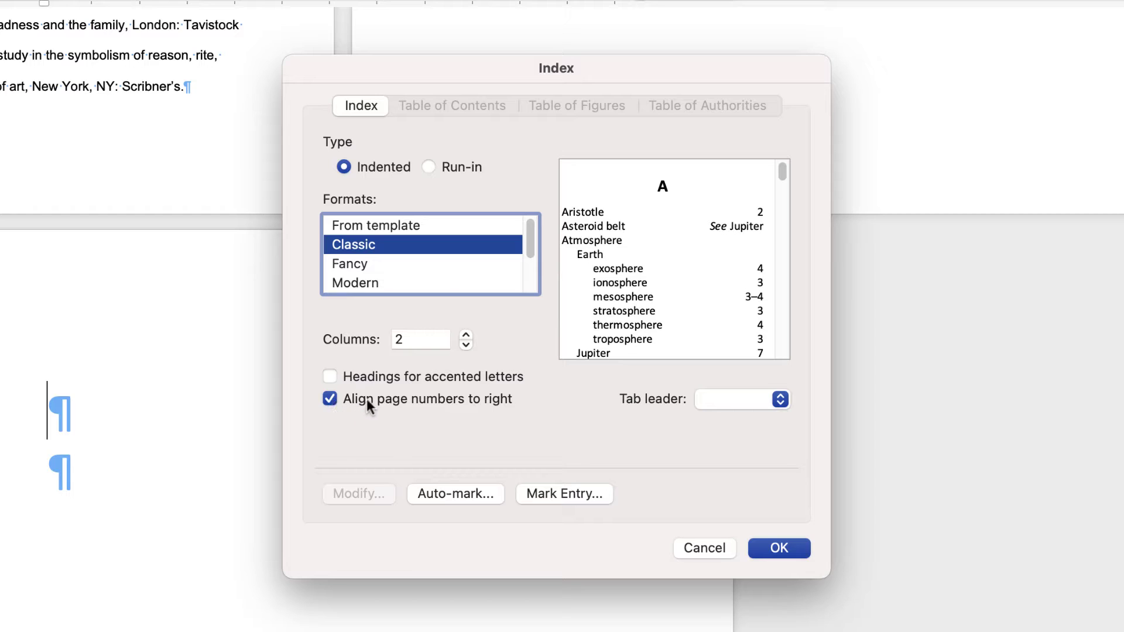
pyautogui.click(780, 401)
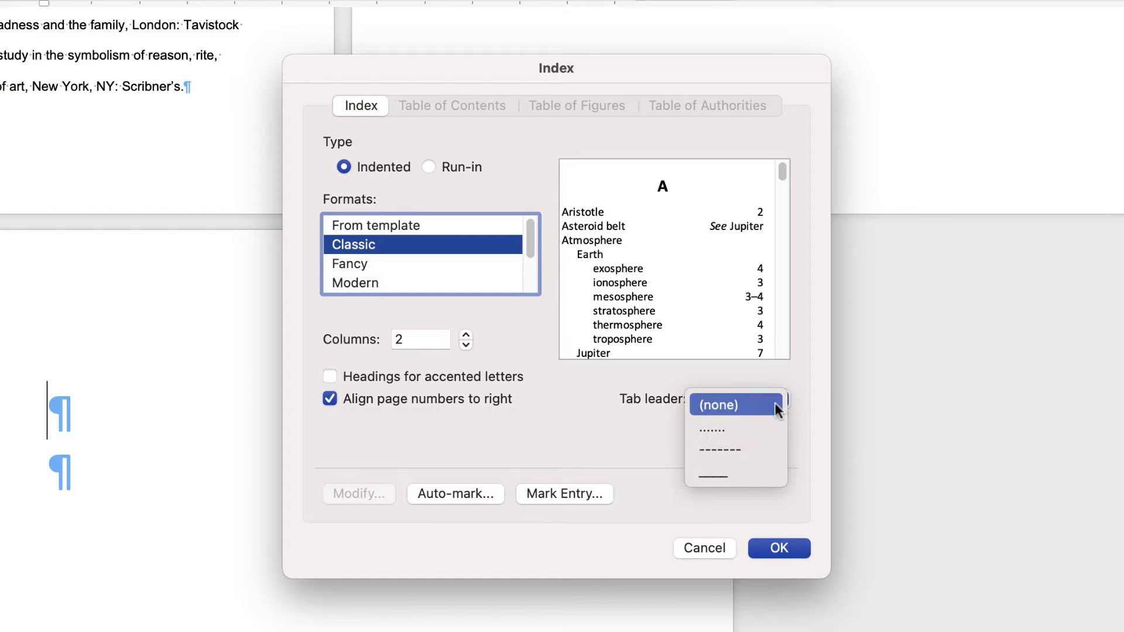
pyautogui.click(701, 430)
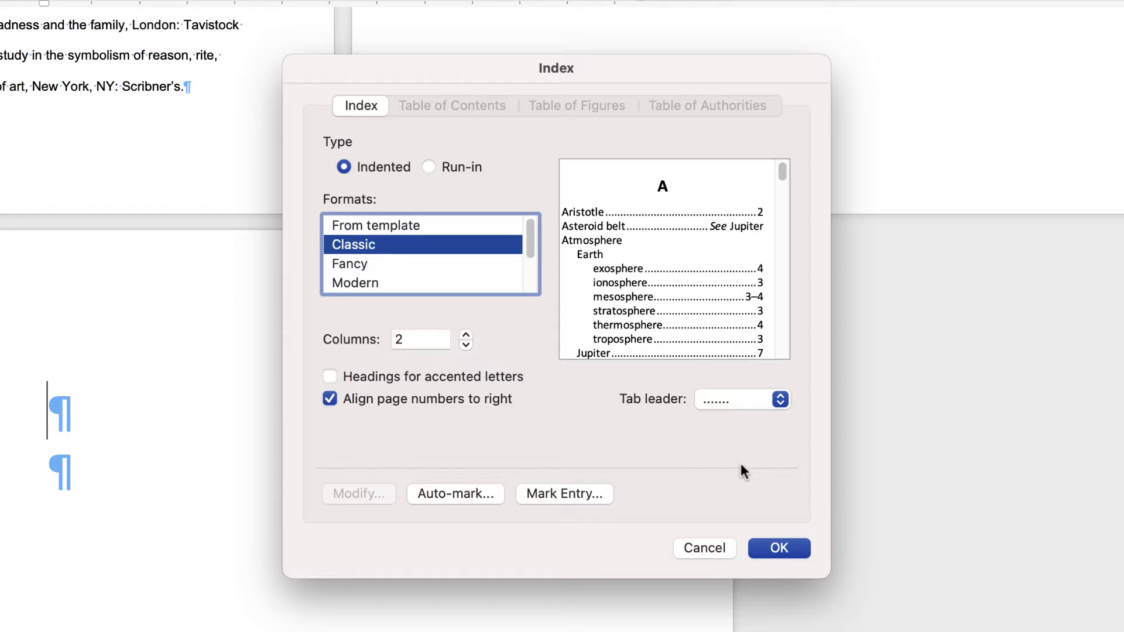
pyautogui.click(779, 550)
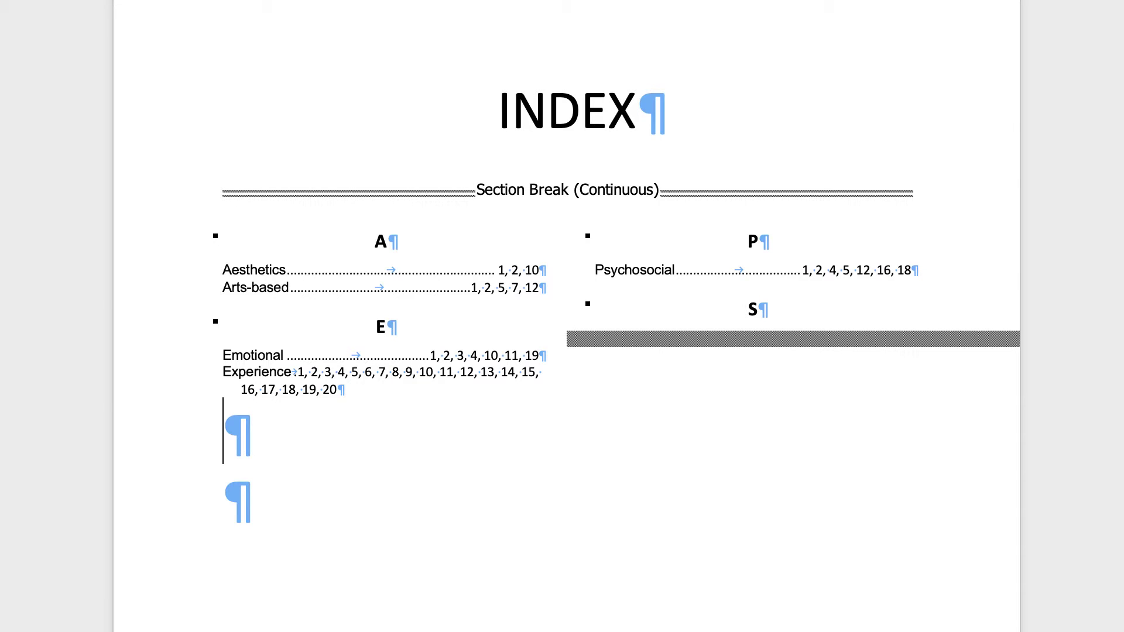
# Step: Hide the formatting marks and replace the existing index with one in the Modern format
pyautogui.press('super+8')
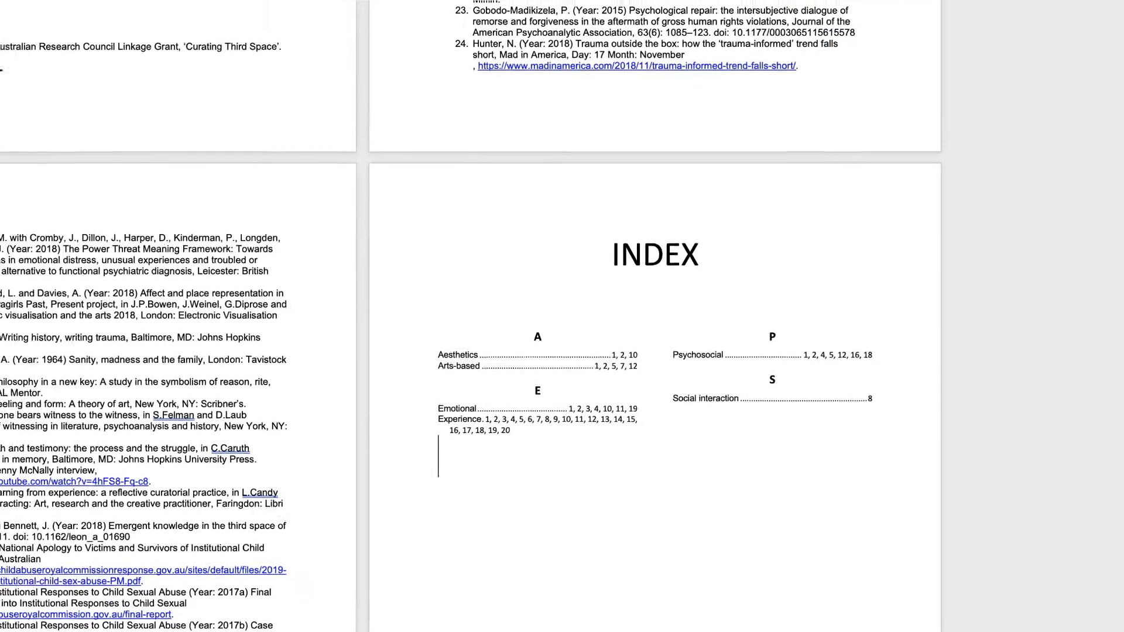
pyautogui.click(528, 438)
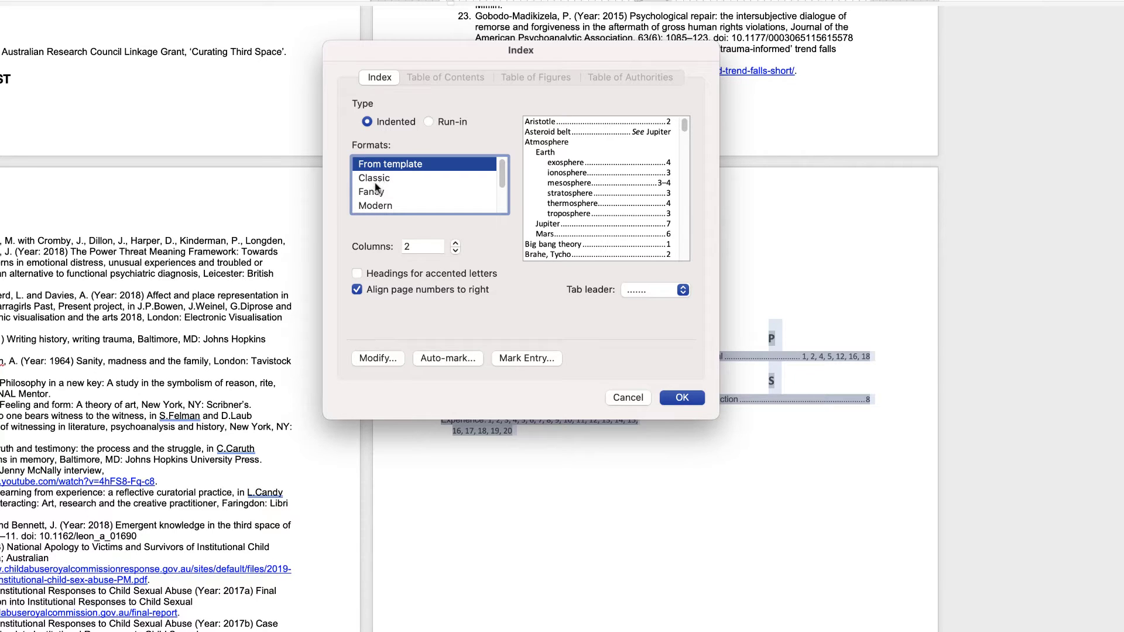
pyautogui.click(377, 208)
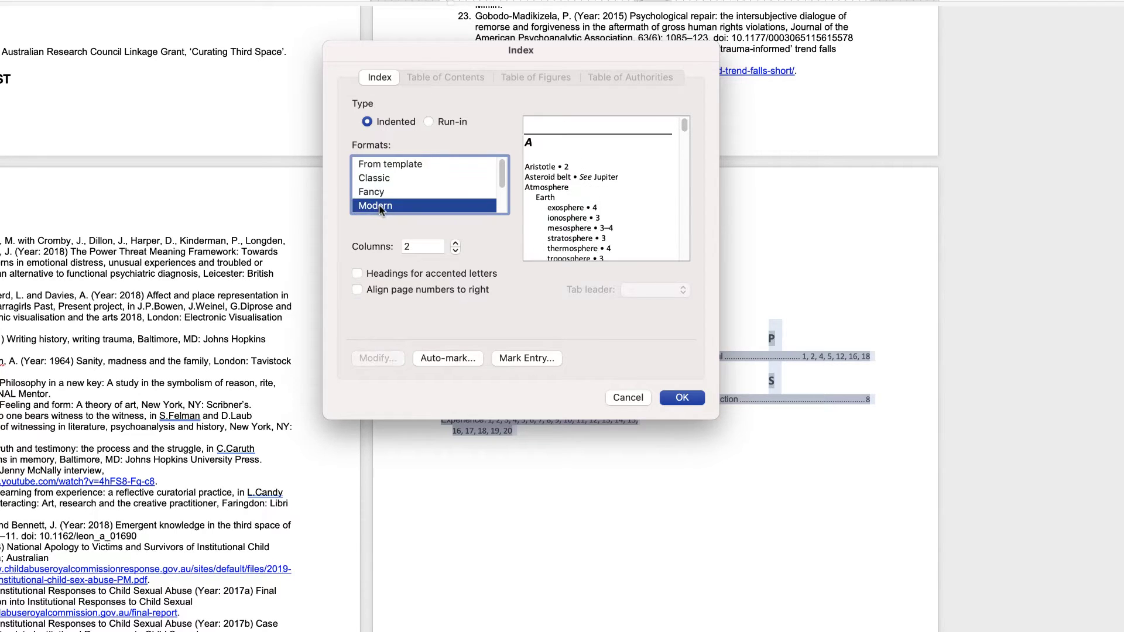
pyautogui.click(683, 400)
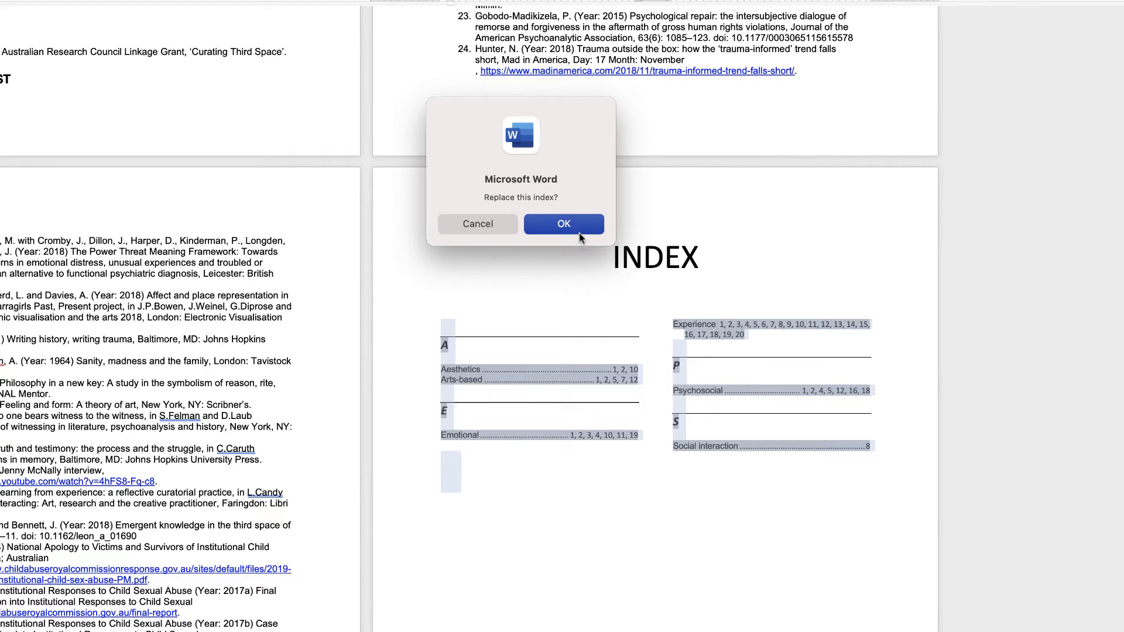
pyautogui.click(562, 228)
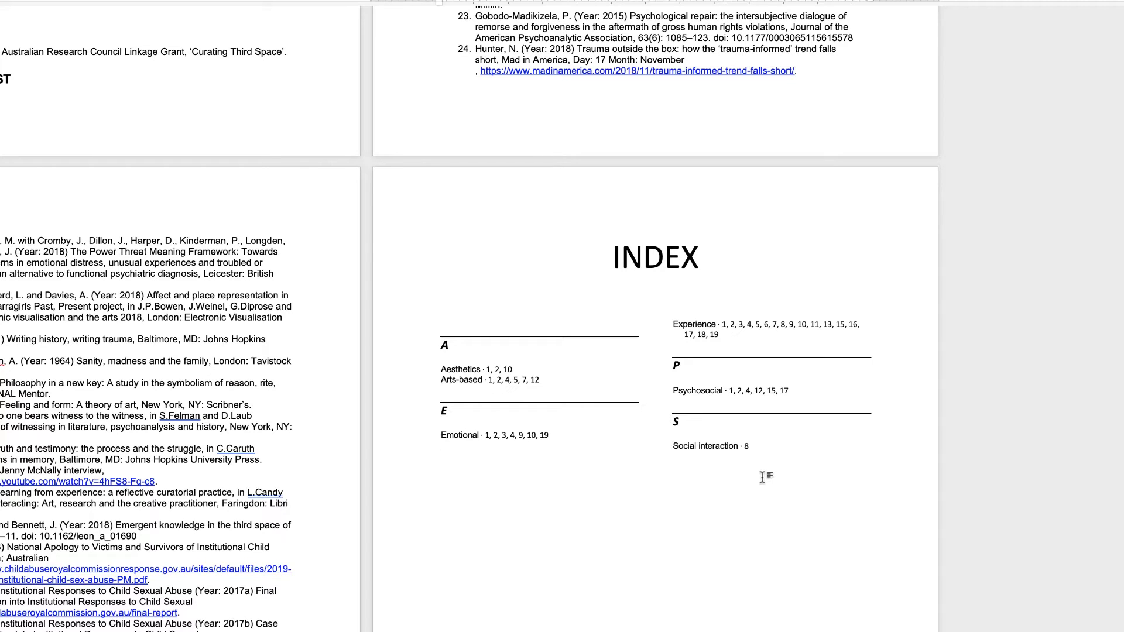
# Step: Delete the whole index below the INDEX heading
pyautogui.moveTo(764, 474); pyautogui.dragTo(505, 329)
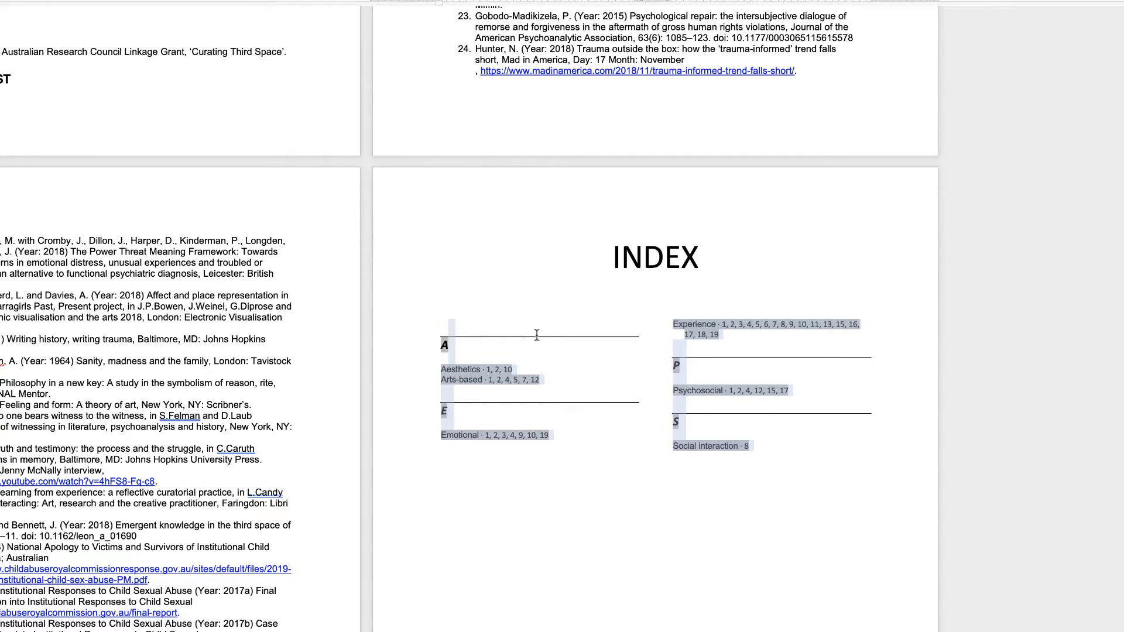
pyautogui.press('BackSpace')
pyautogui.press('BackSpace')
pyautogui.press('BackSpace')
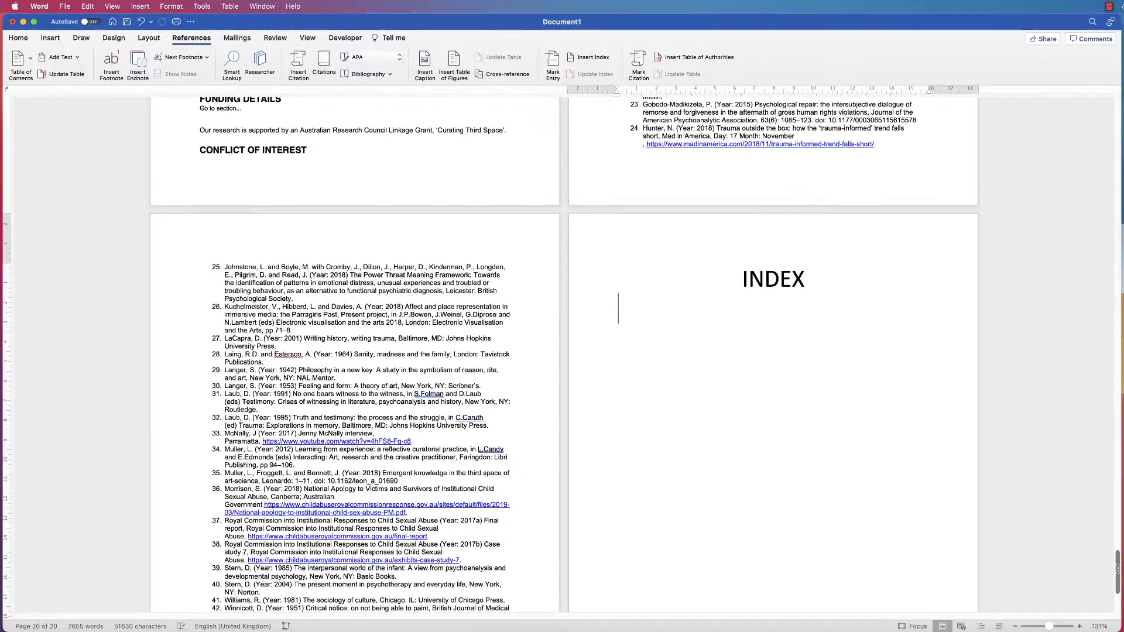
# Step: Show the formatting marks again so the XE index entry fields appear in the text
pyautogui.scroll(5, 1077, 536)
pyautogui.moveTo(1118, 551); pyautogui.dragTo(1089, 230)
pyautogui.scroll(15, 1090, 231)
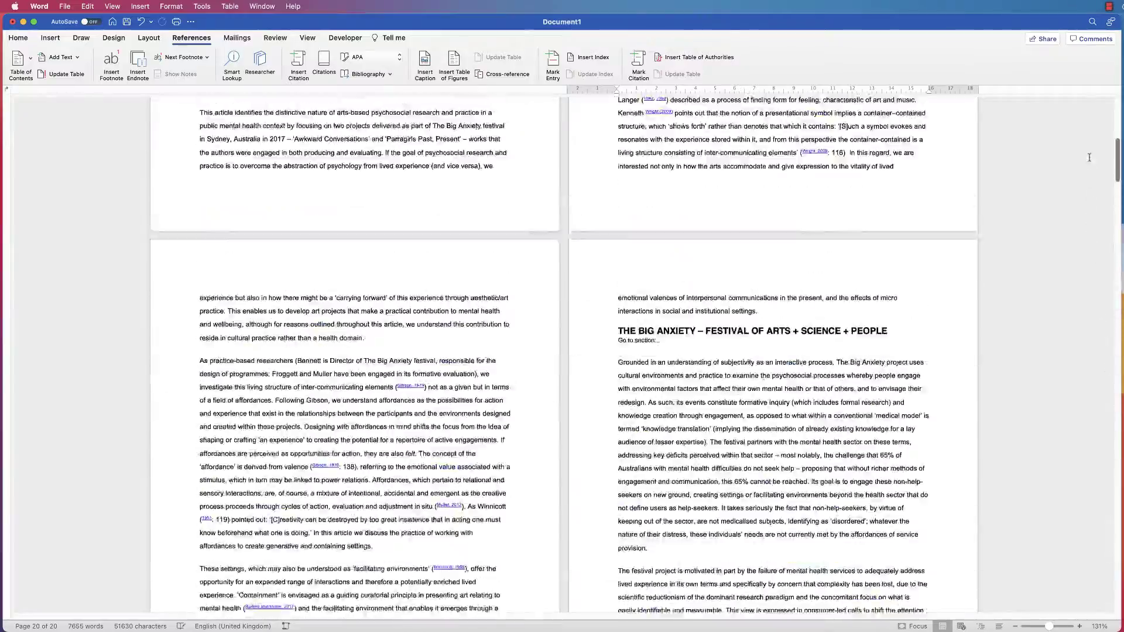
pyautogui.click(20, 39)
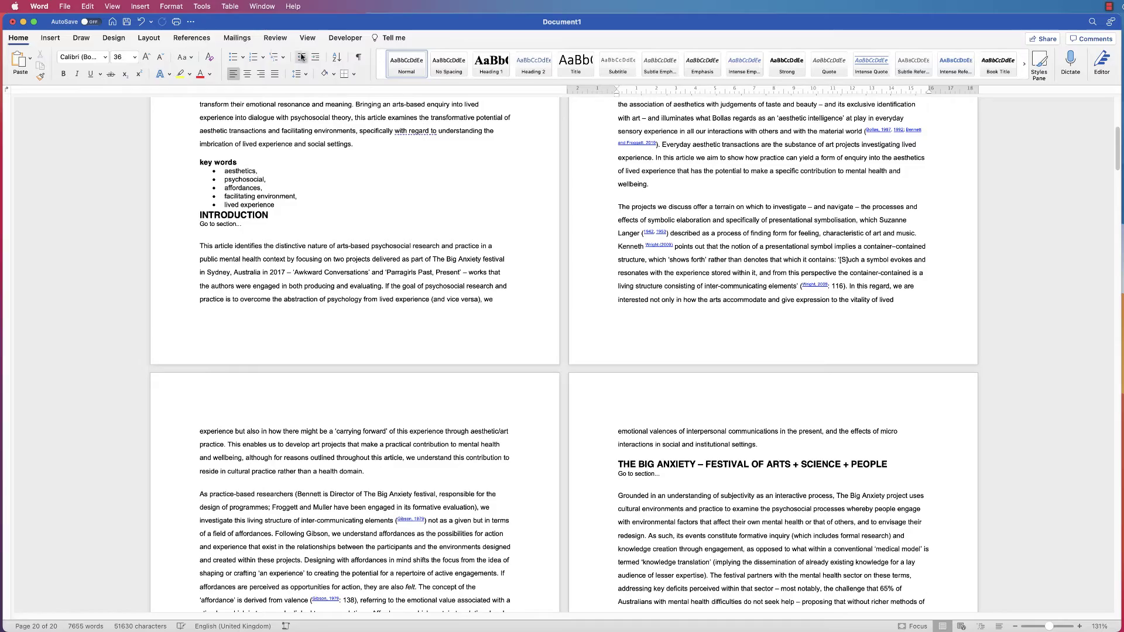
pyautogui.click(359, 59)
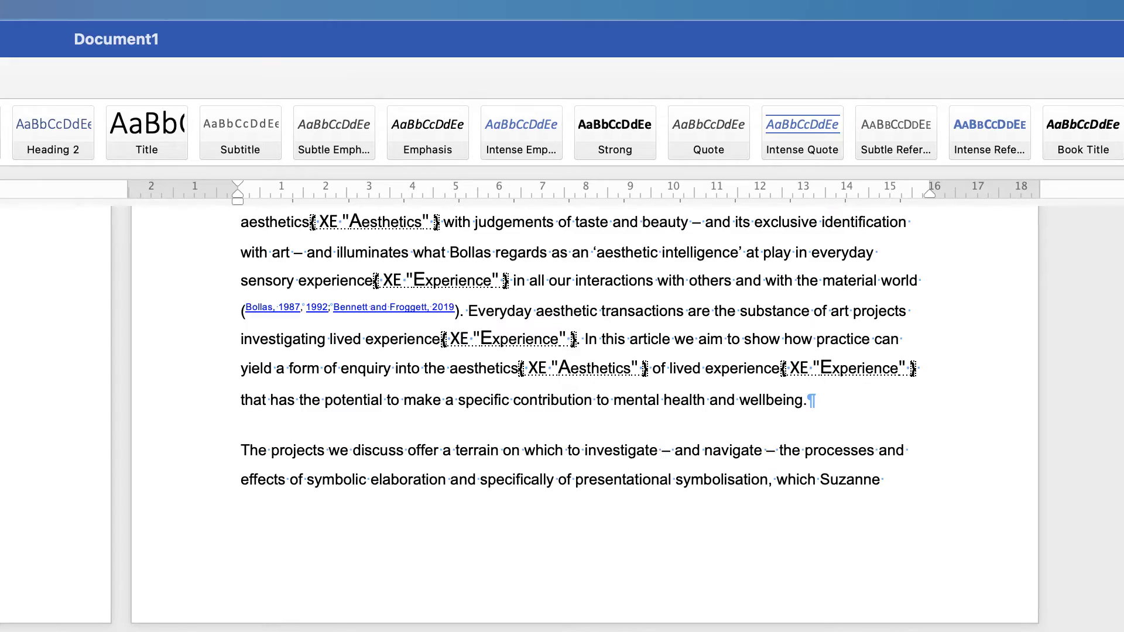
# Step: Insert a two-column indented index in the Modern format on the empty line below the INDEX heading
pyautogui.scroll(-20, 562, 409)
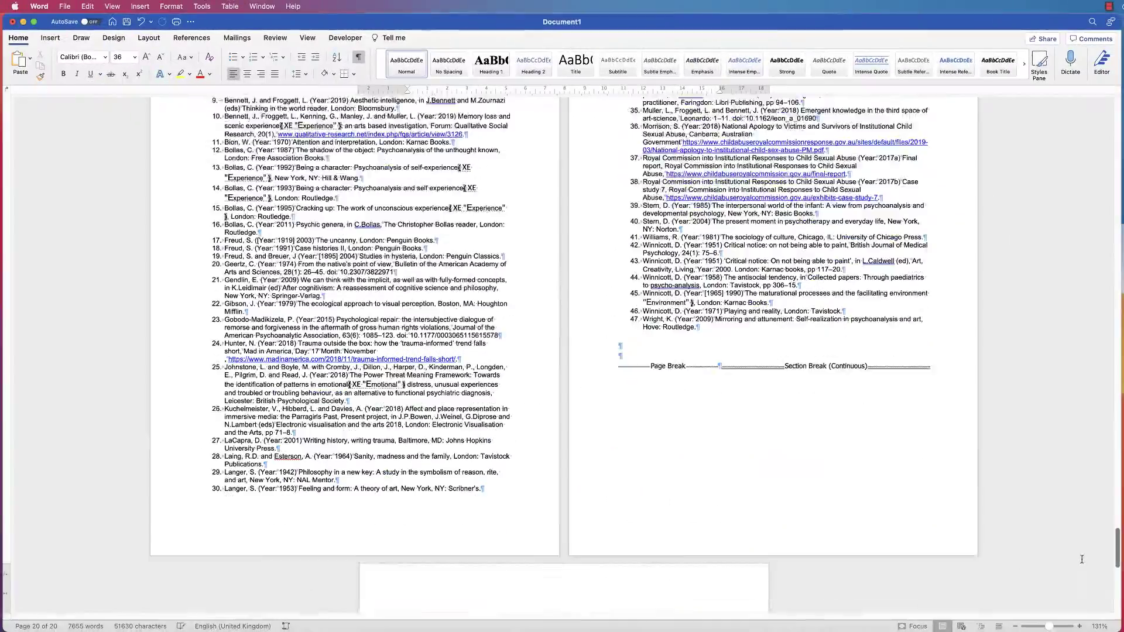
pyautogui.scroll(-5, 1082, 559)
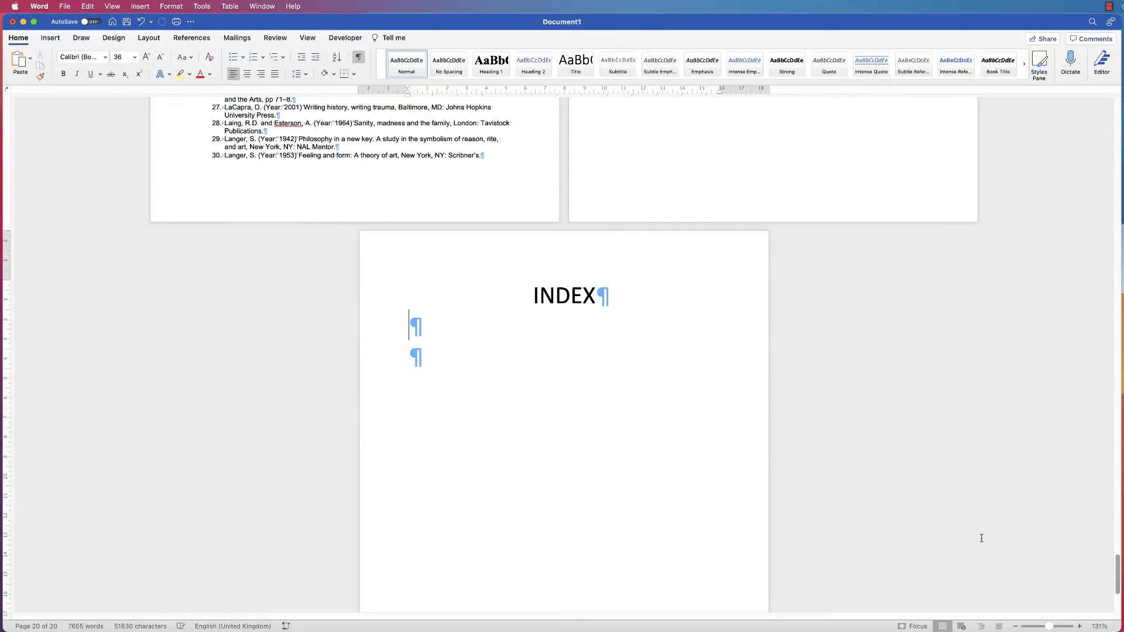
pyautogui.click(460, 323)
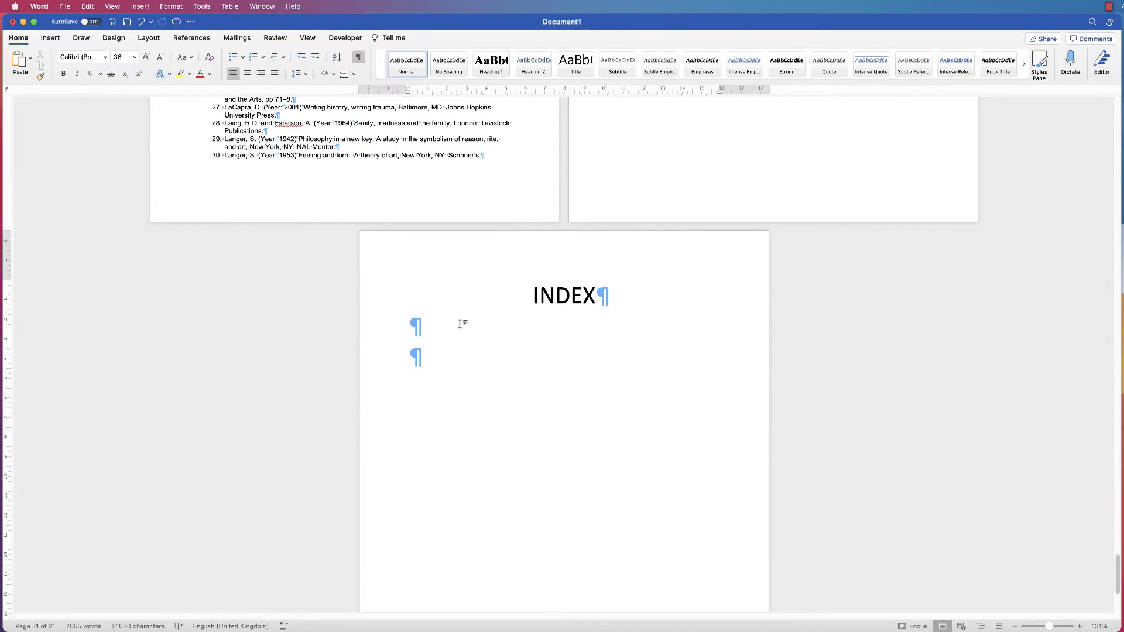
pyautogui.click(191, 38)
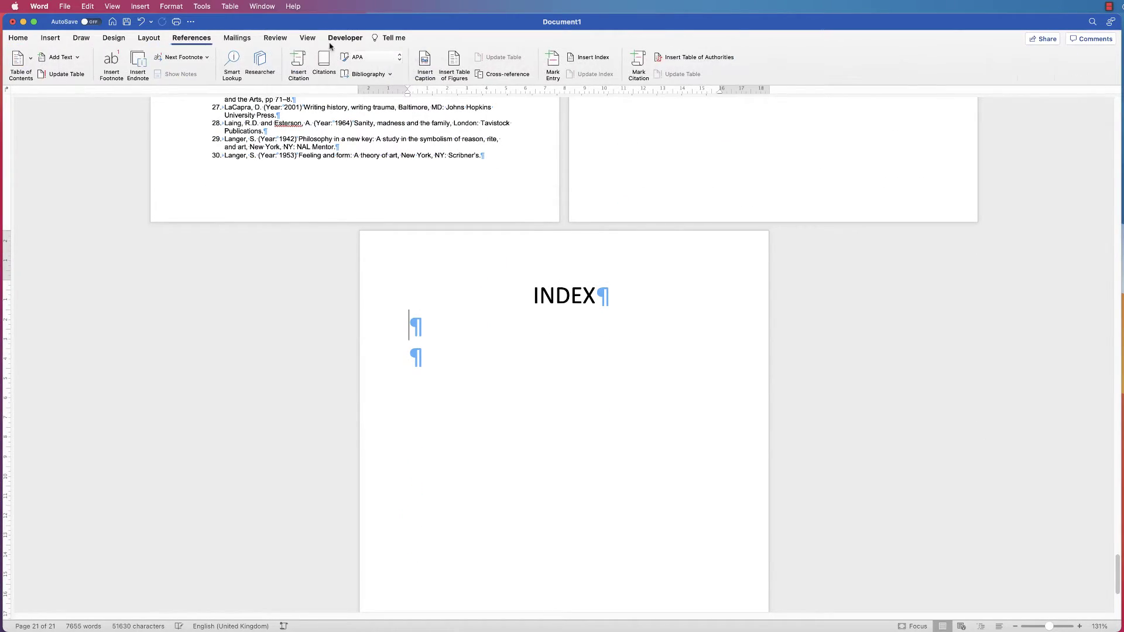
pyautogui.click(593, 57)
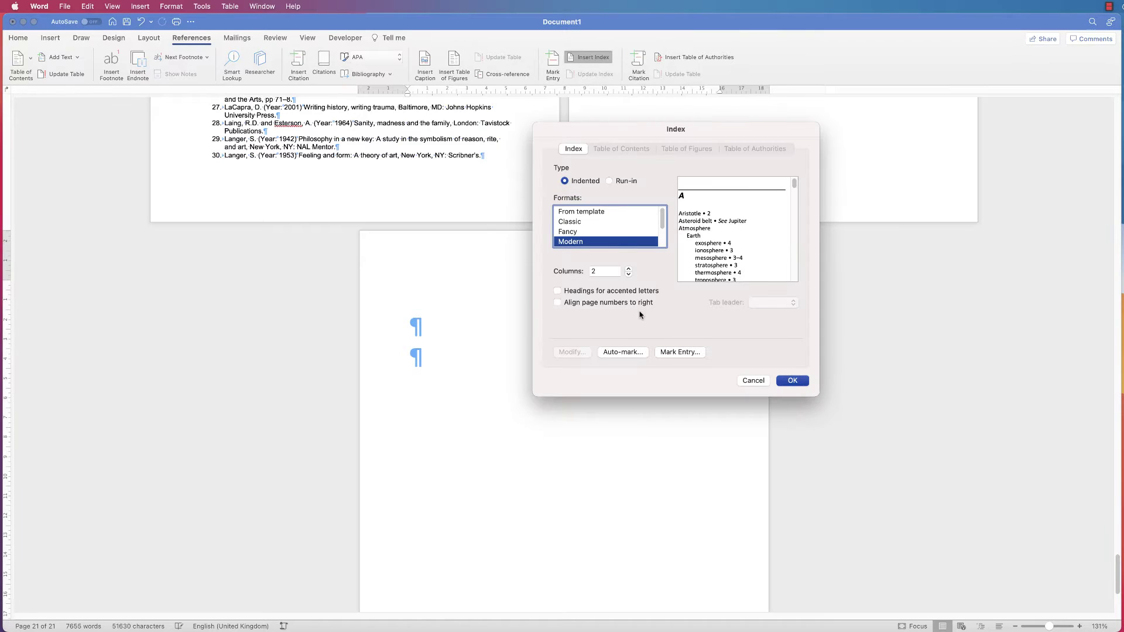
pyautogui.click(794, 381)
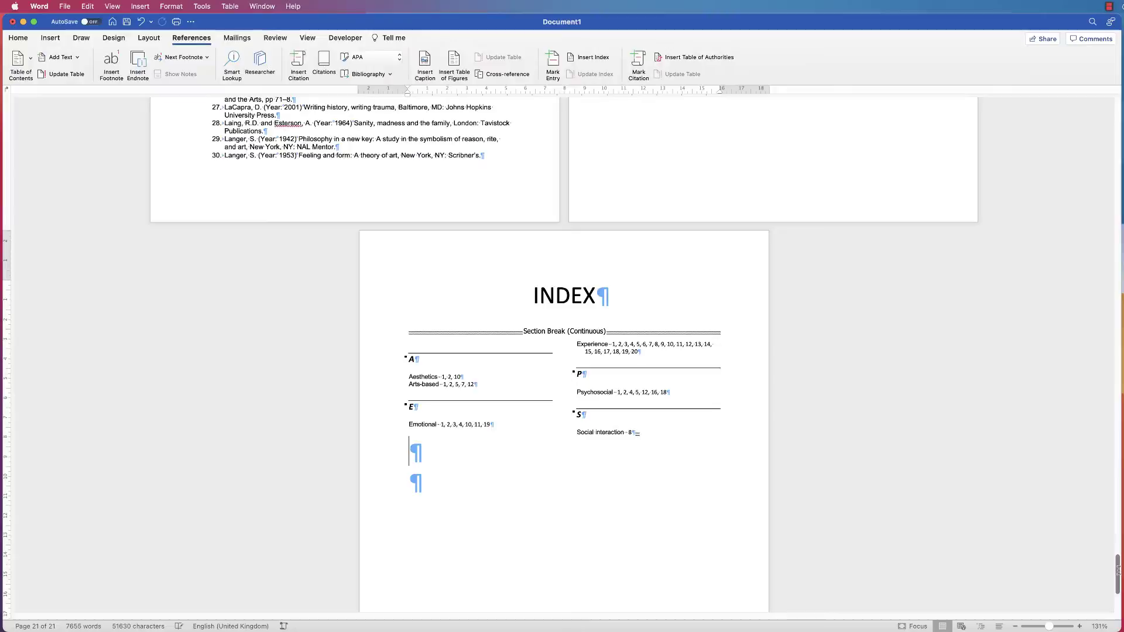
# Step: Open the advanced Find and Replace dialog and enter ^d XE as the text to find
pyautogui.moveTo(1118, 570); pyautogui.dragTo(803, 104)
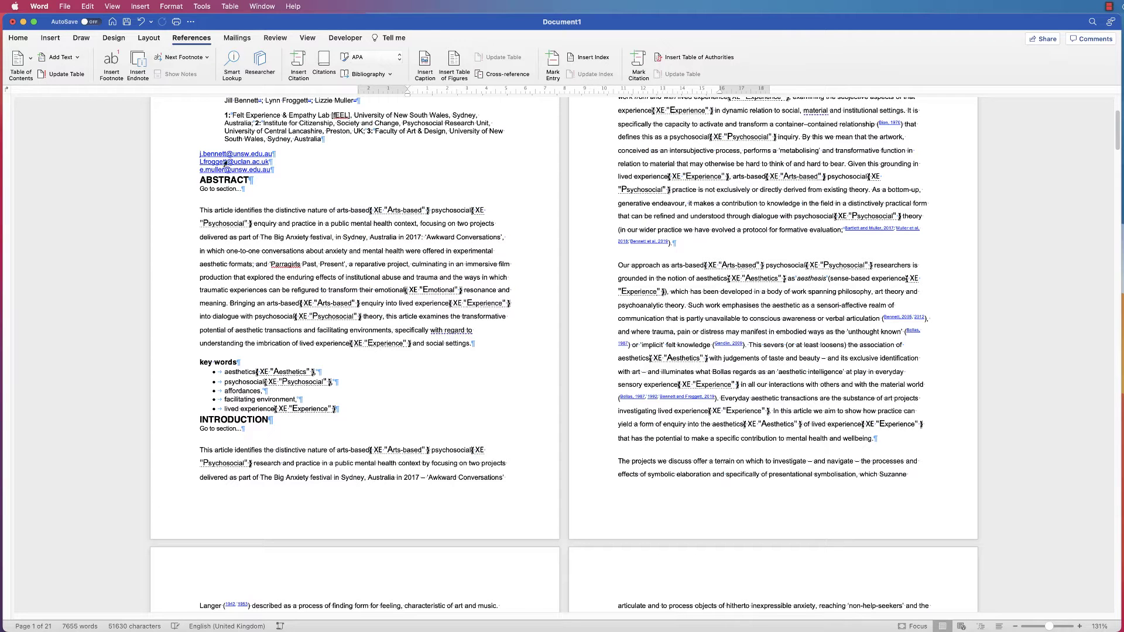
pyautogui.click(18, 38)
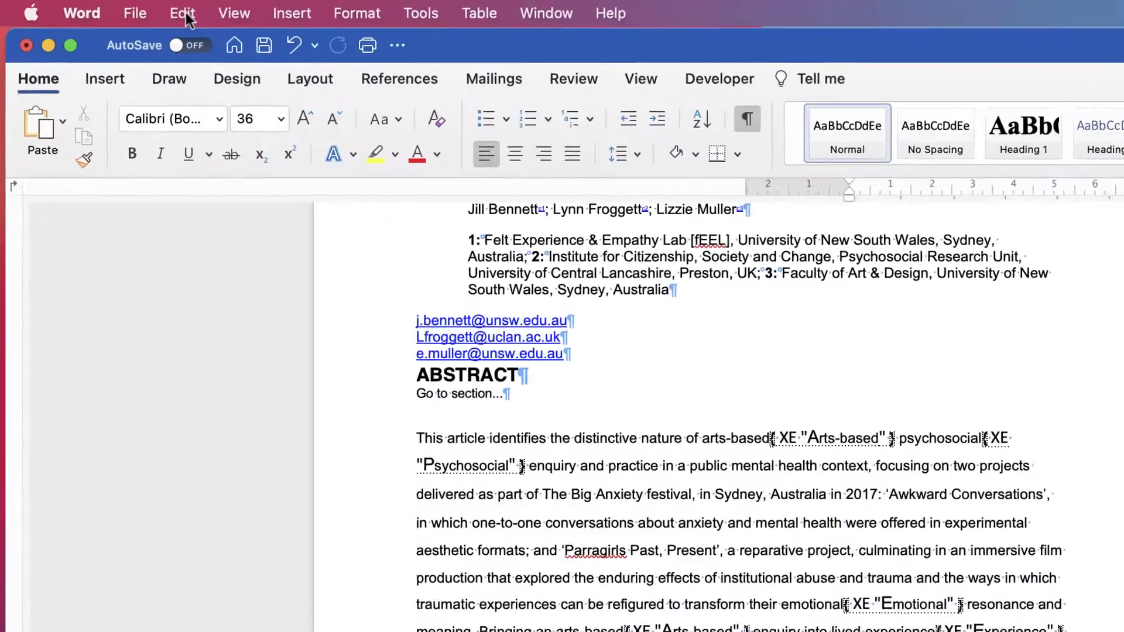
pyautogui.click(88, 8)
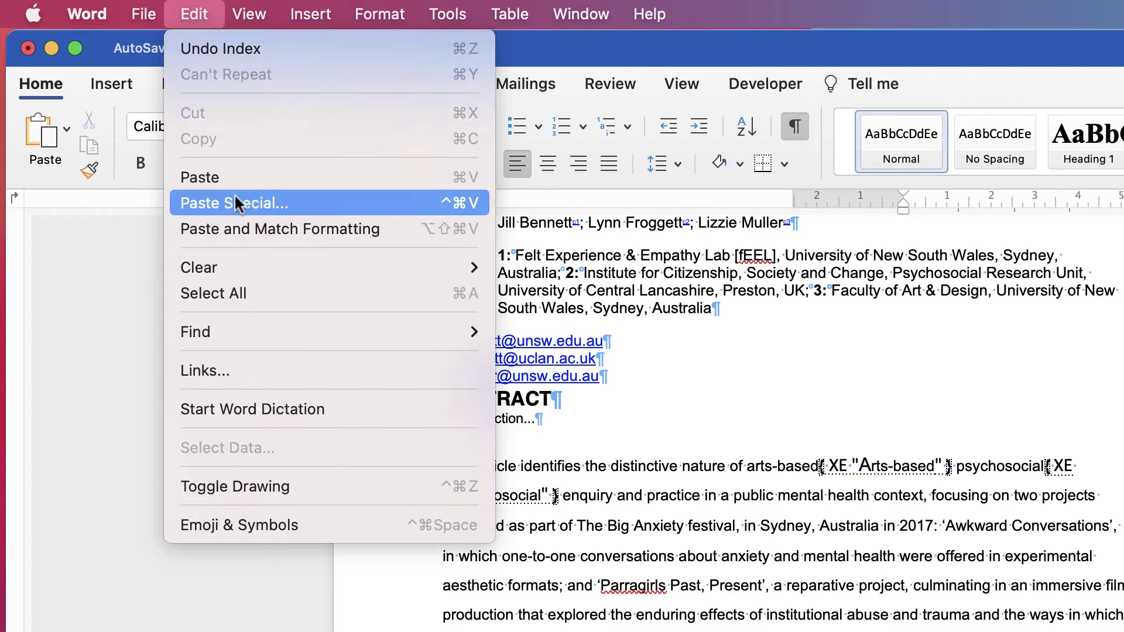
pyautogui.moveTo(251, 332)
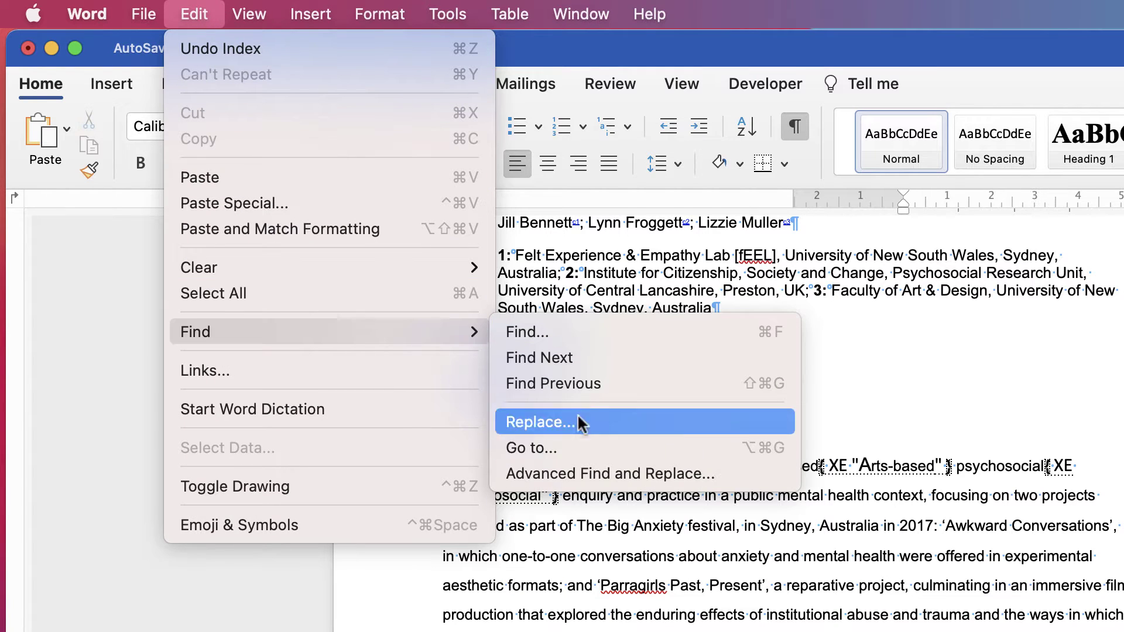
pyautogui.click(656, 475)
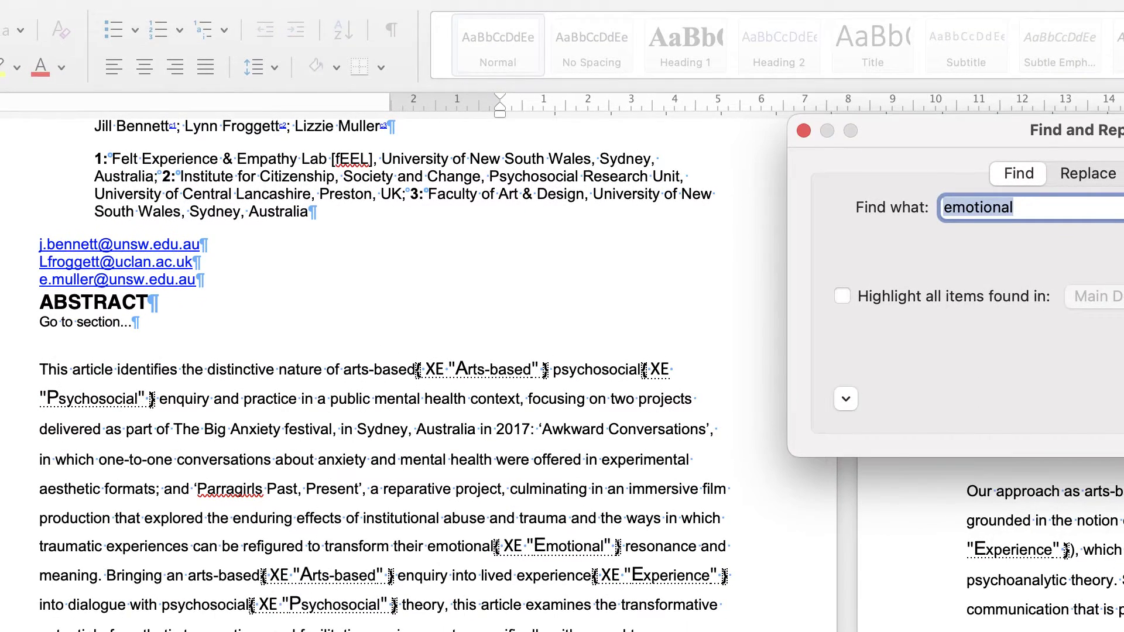
pyautogui.moveTo(1116, 130); pyautogui.dragTo(605, 156)
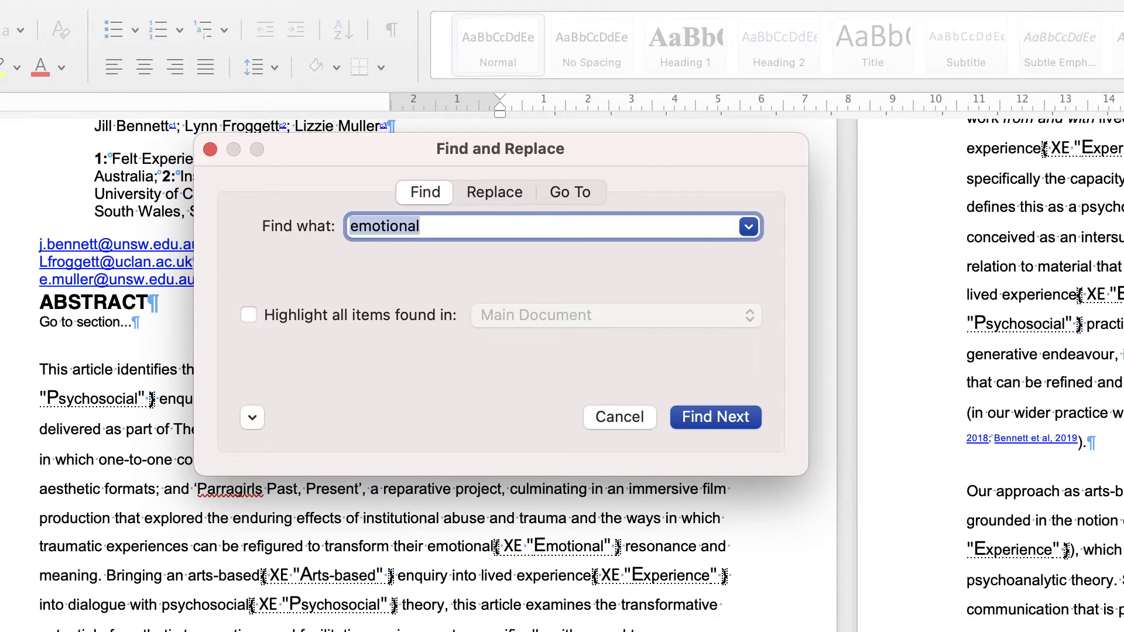
pyautogui.write('^d XE')
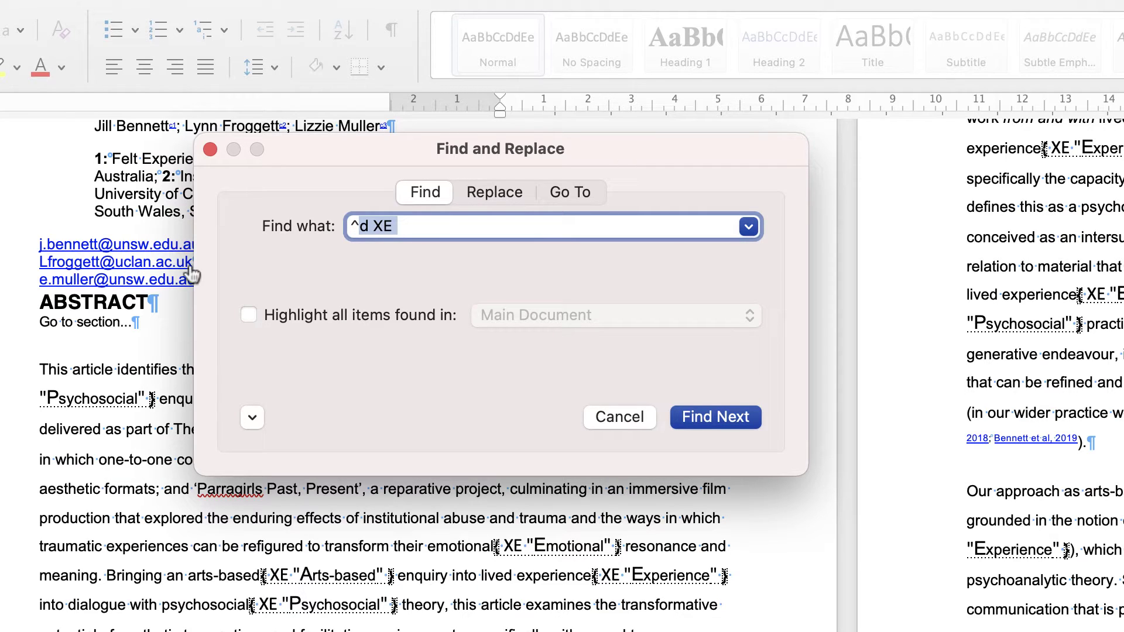
pyautogui.press('BackSpace')
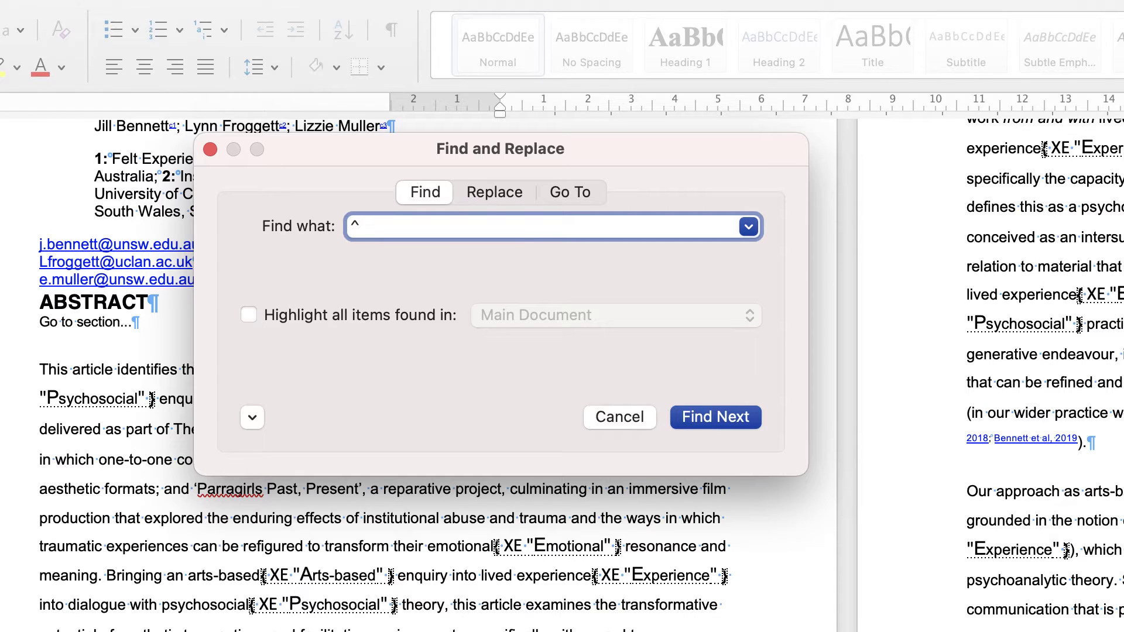
pyautogui.write('d')
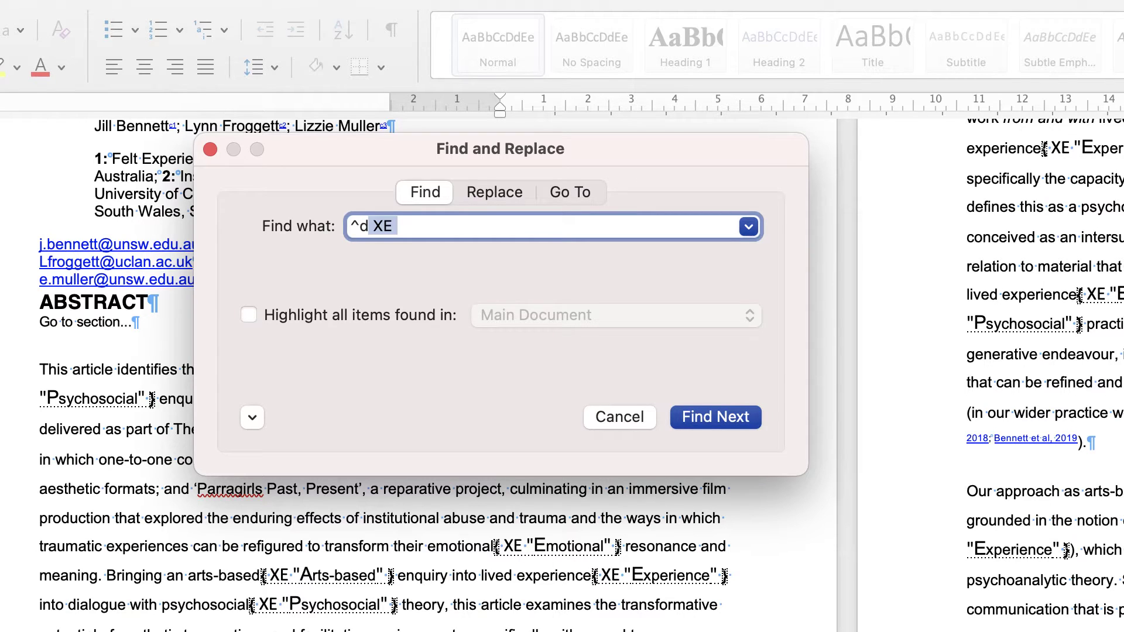
pyautogui.press('BackSpace')
pyautogui.write('XE')
# Step: Replace every ^d XE match in the document with nothing and close the Find and Replace dialog
pyautogui.click(495, 192)
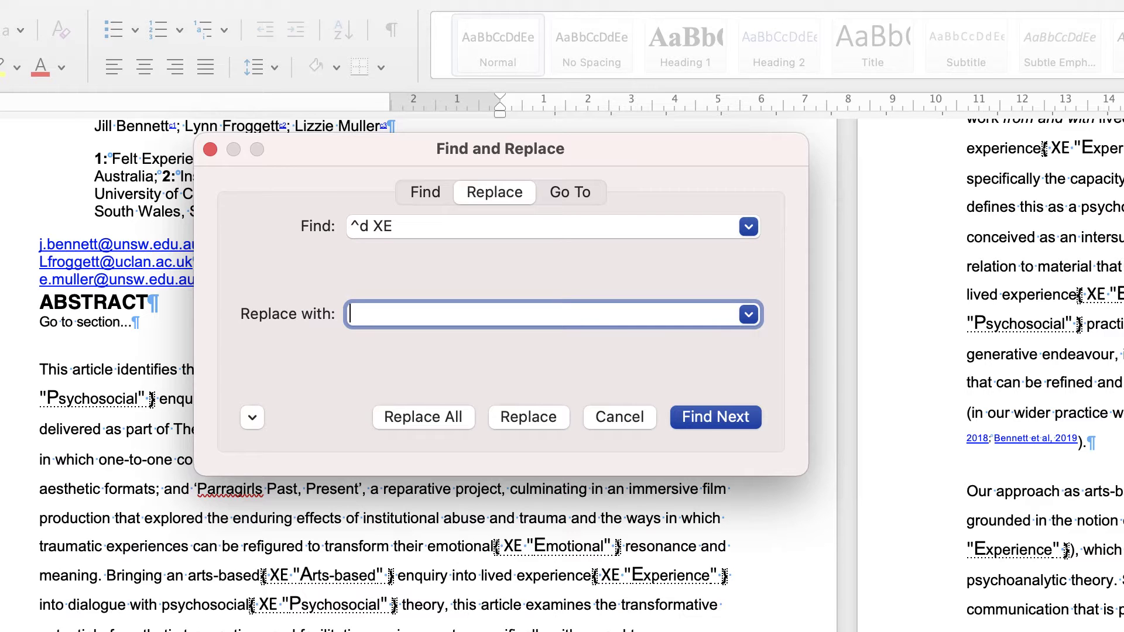
pyautogui.click(423, 417)
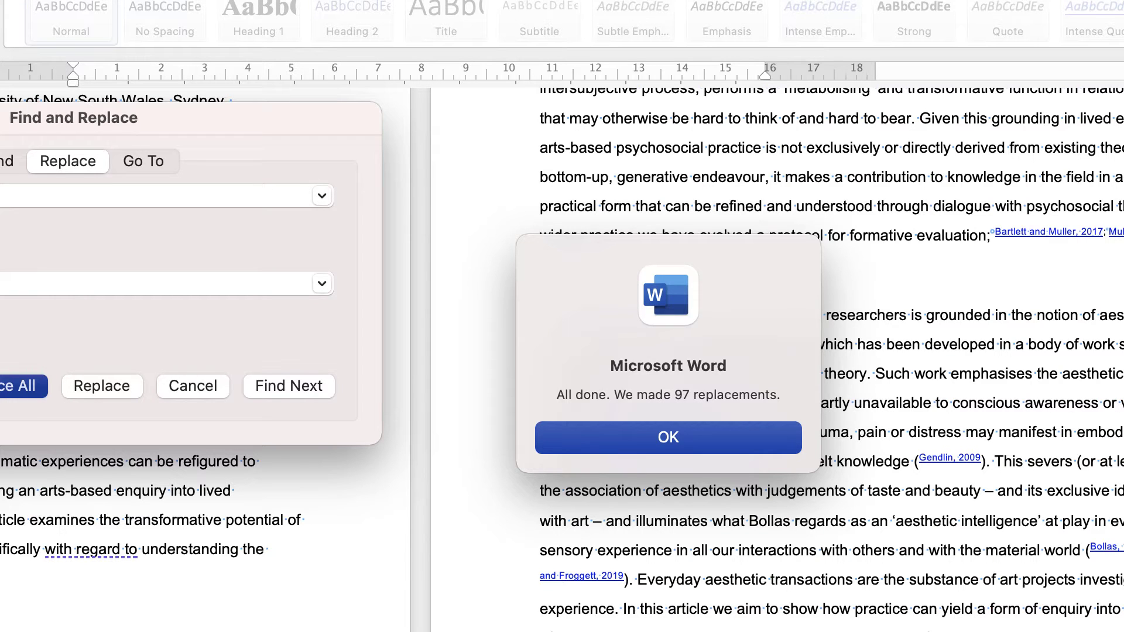
pyautogui.press('Return')
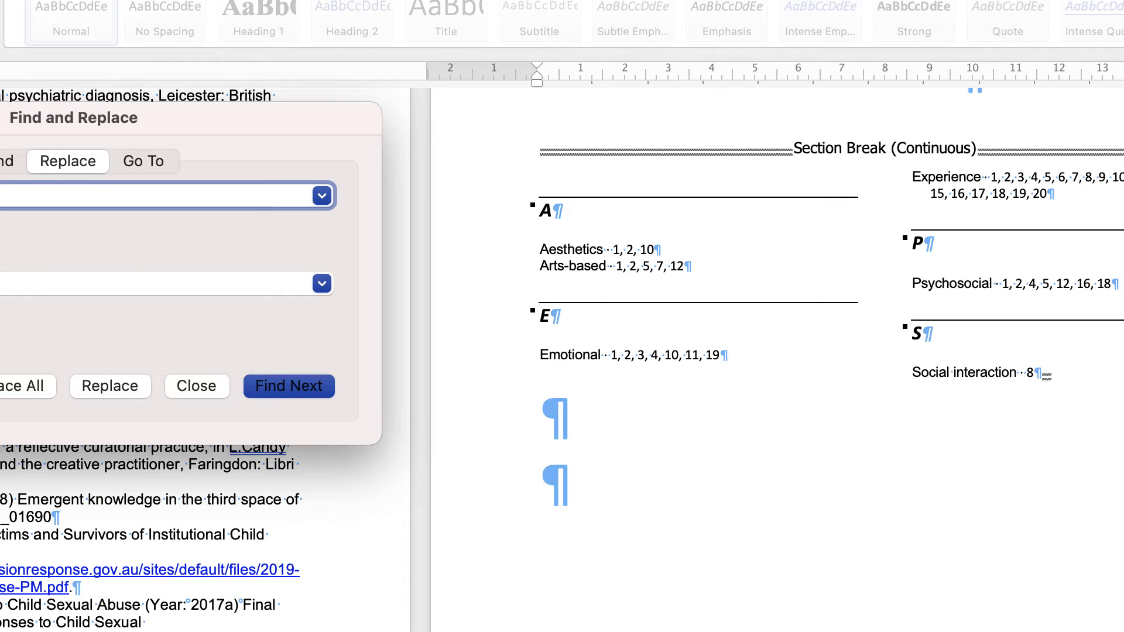
pyautogui.press('Escape')
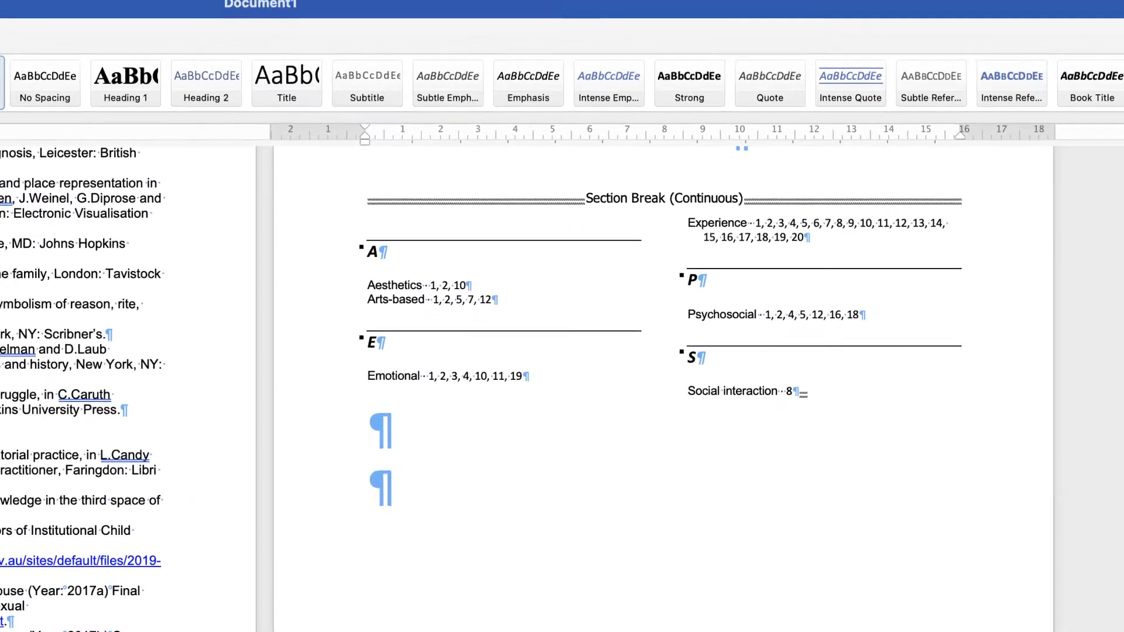
# Step: Update the index field below the INDEX heading
pyautogui.rightClick(559, 257)
pyautogui.click(520, 284)
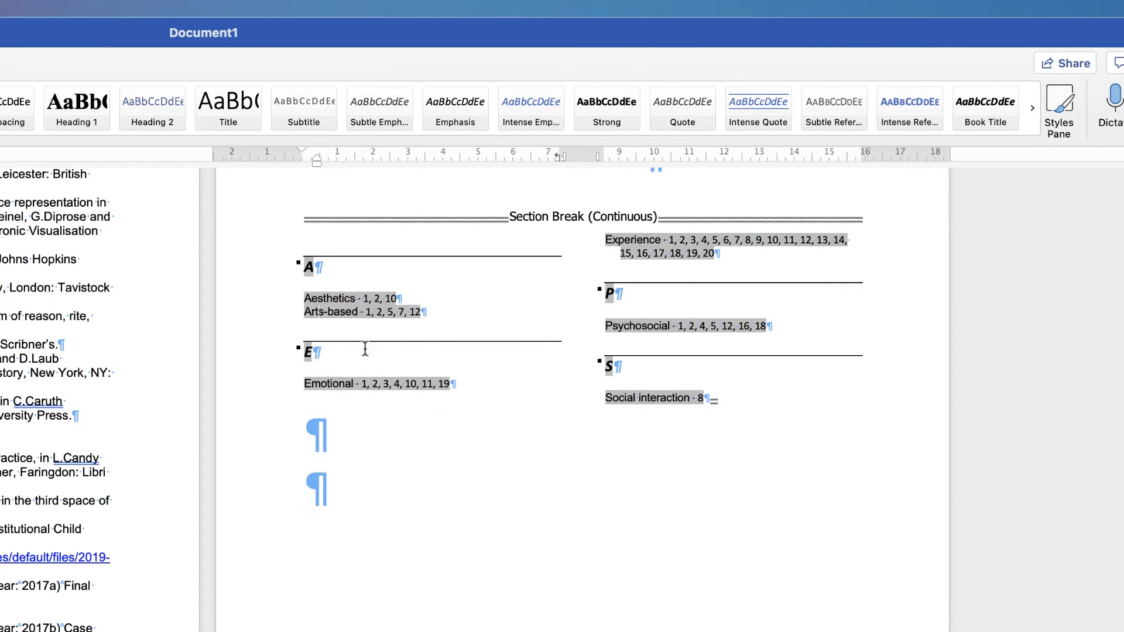
pyautogui.rightClick(349, 300)
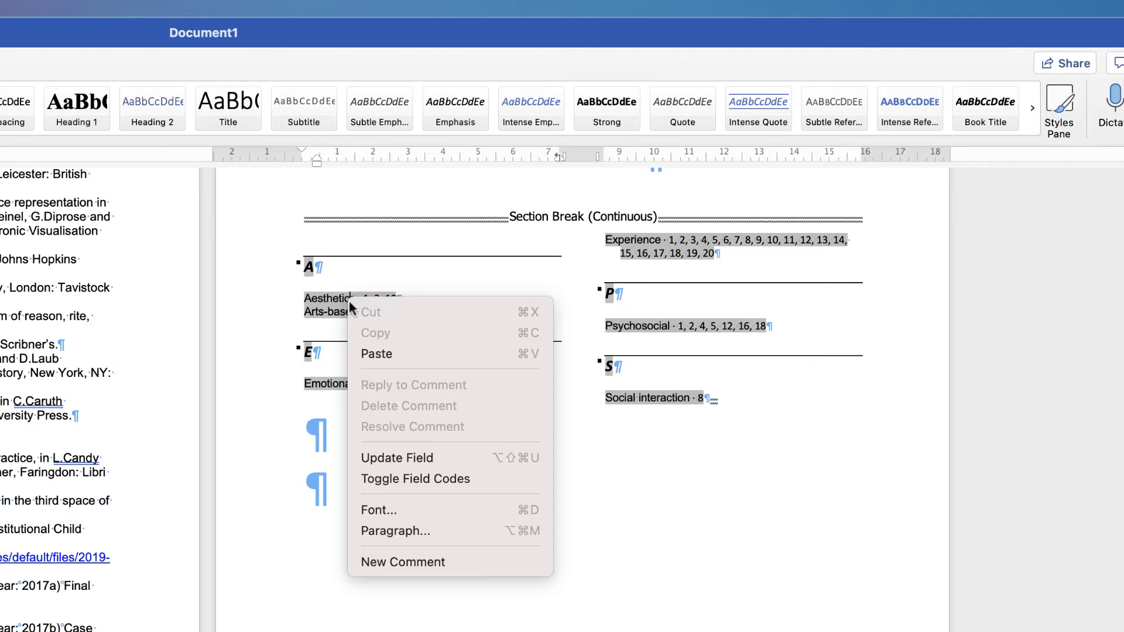
pyautogui.click(387, 458)
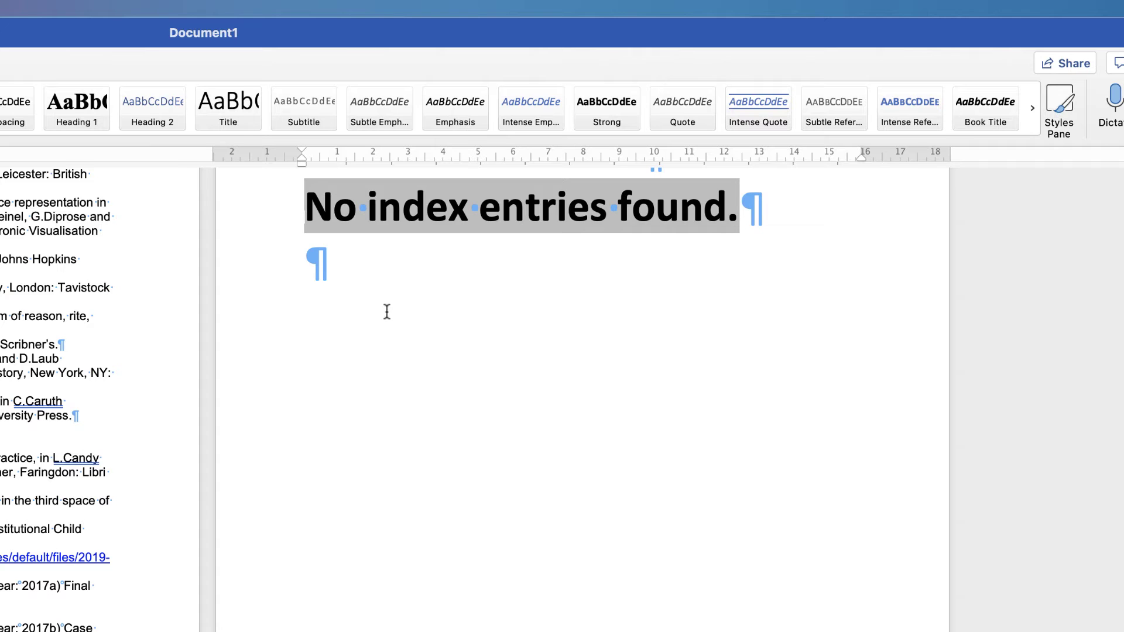
# Step: Undo the index update and the replacement of all XE fields, and check the entry fields in the text
pyautogui.press('F9')
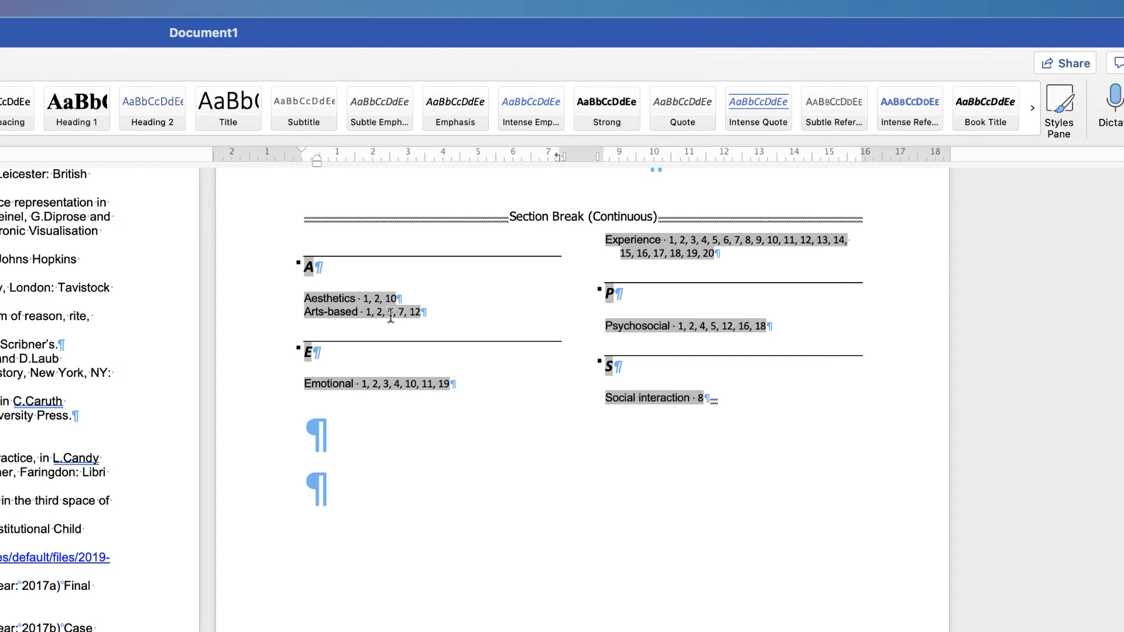
pyautogui.scroll(10, 592, 329)
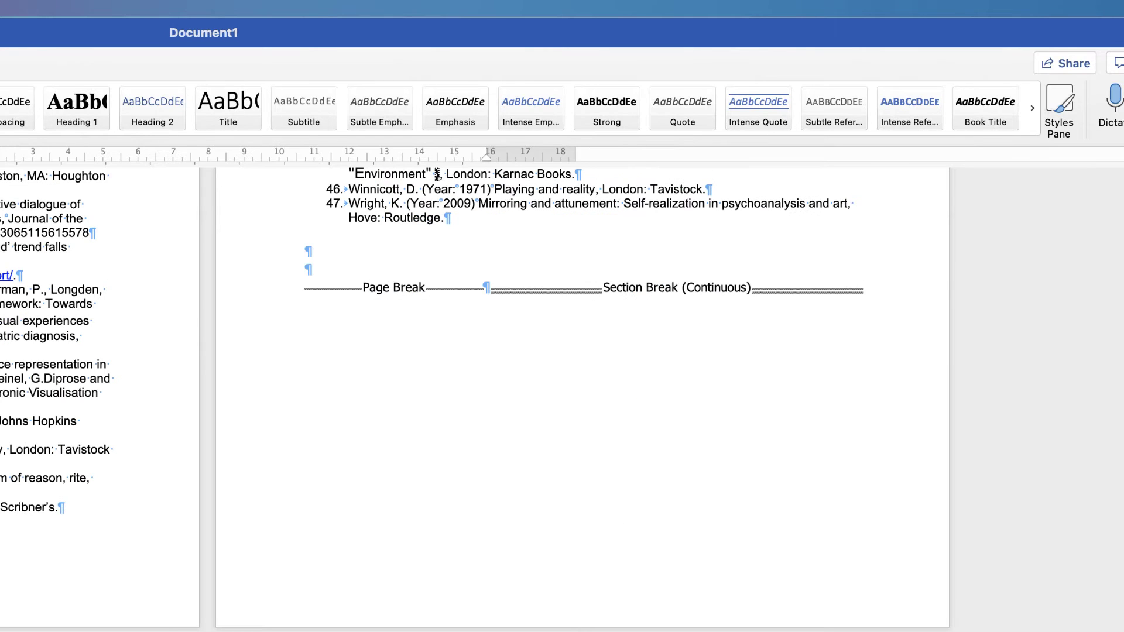
pyautogui.scroll(20, 437, 175)
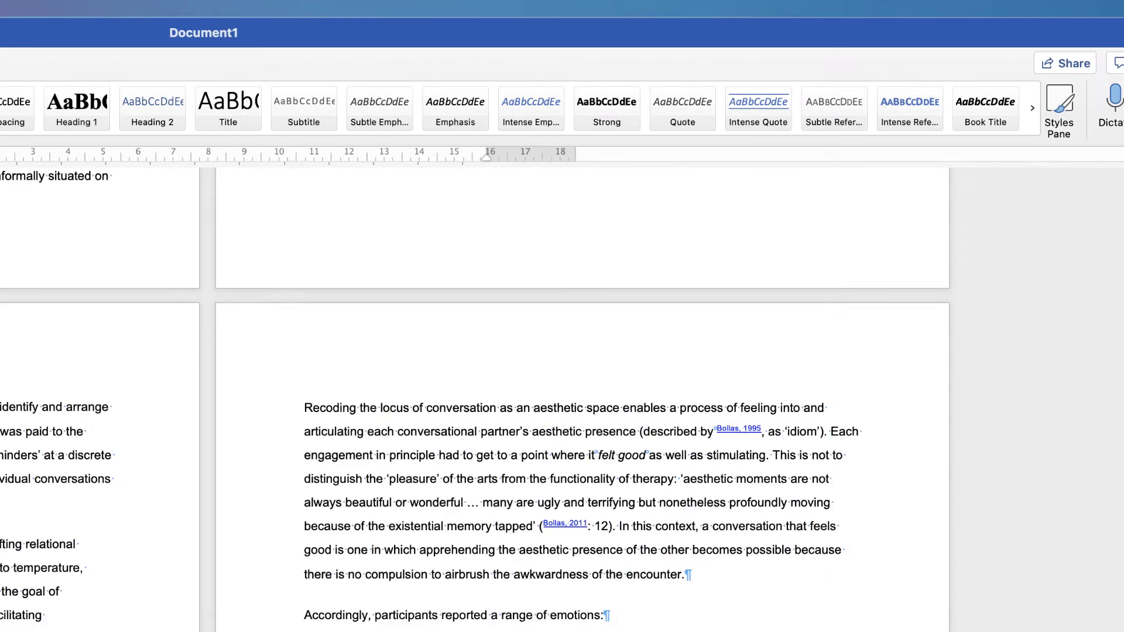
pyautogui.scroll(3, 710, 425)
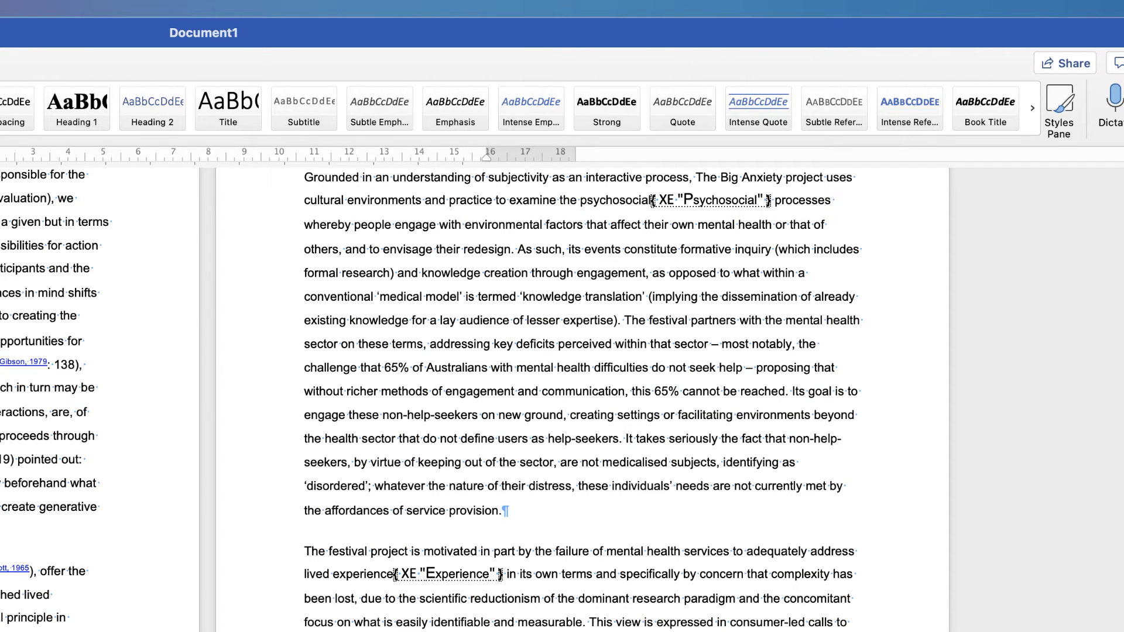
pyautogui.scroll(-20, 582, 398)
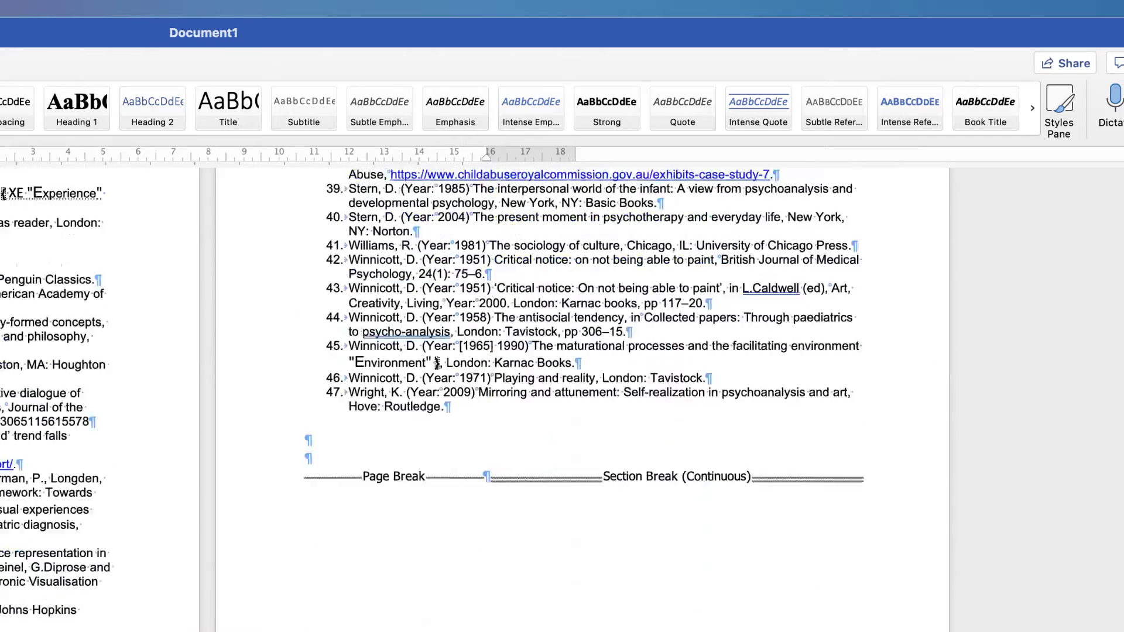
pyautogui.scroll(-5, 436, 363)
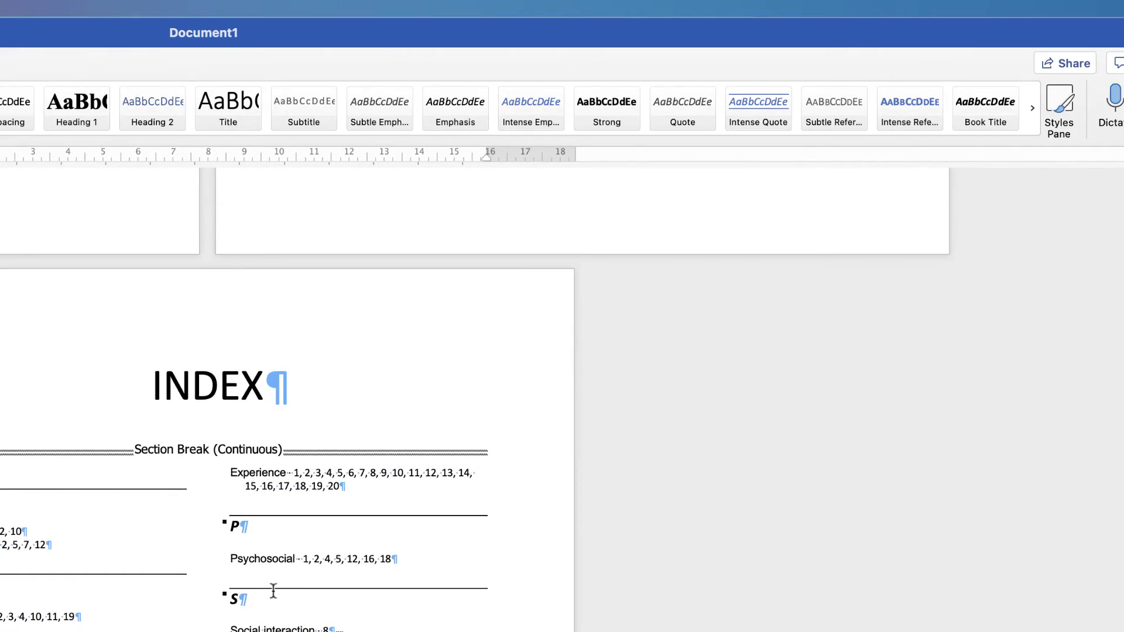
# Step: Hide the formatting marks on the index page and show them again
pyautogui.press('super+8')
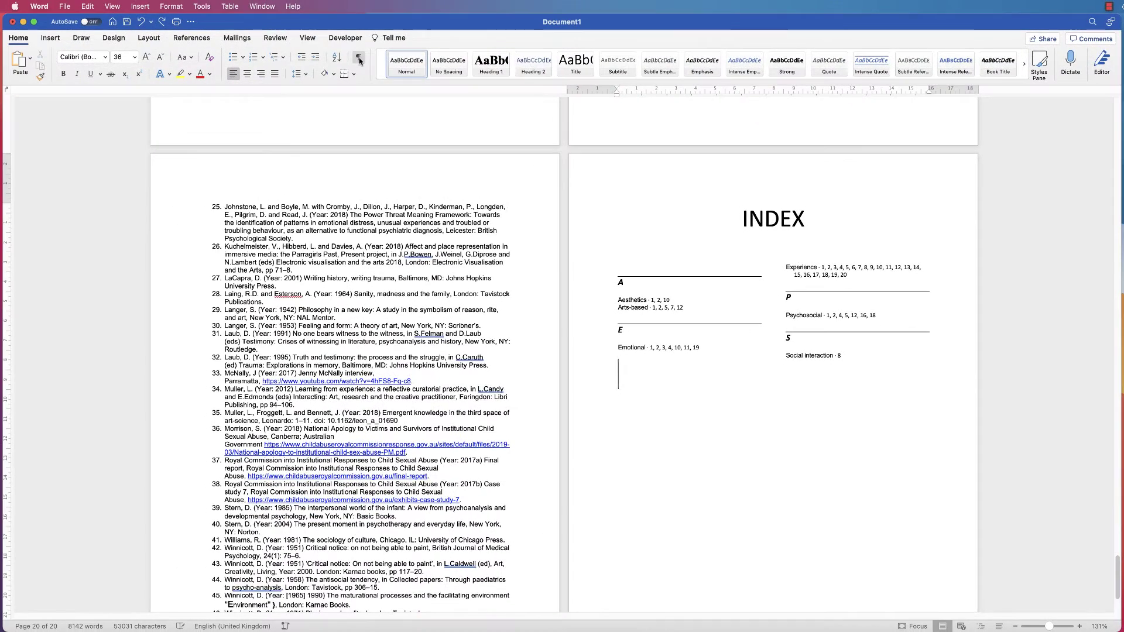
pyautogui.click(239, 7)
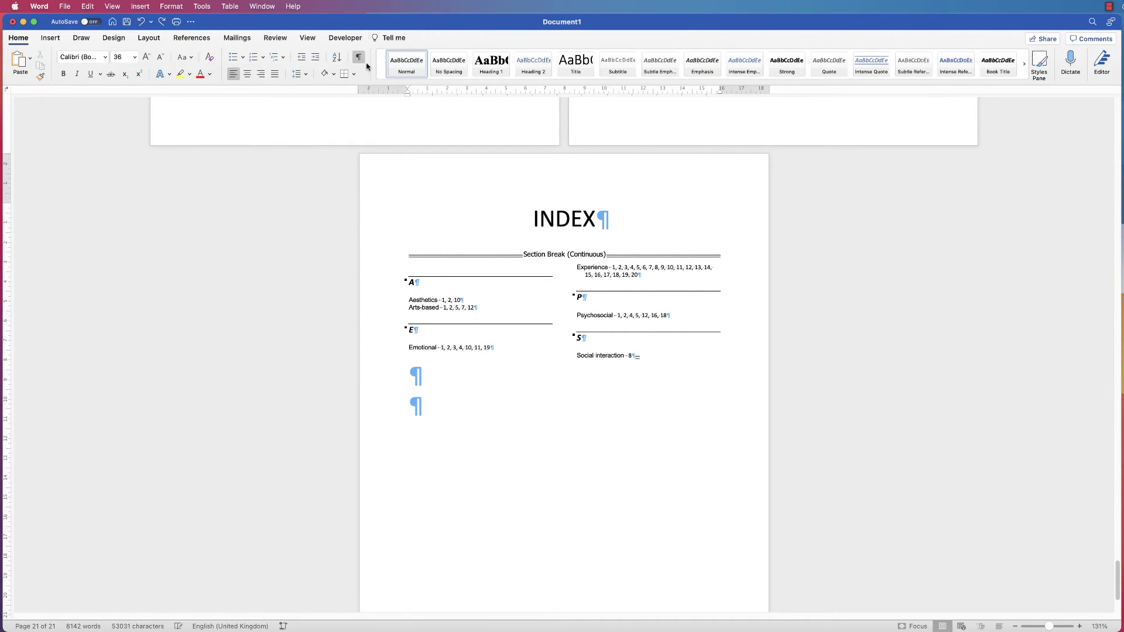
pyautogui.scroll(1, 442, 331)
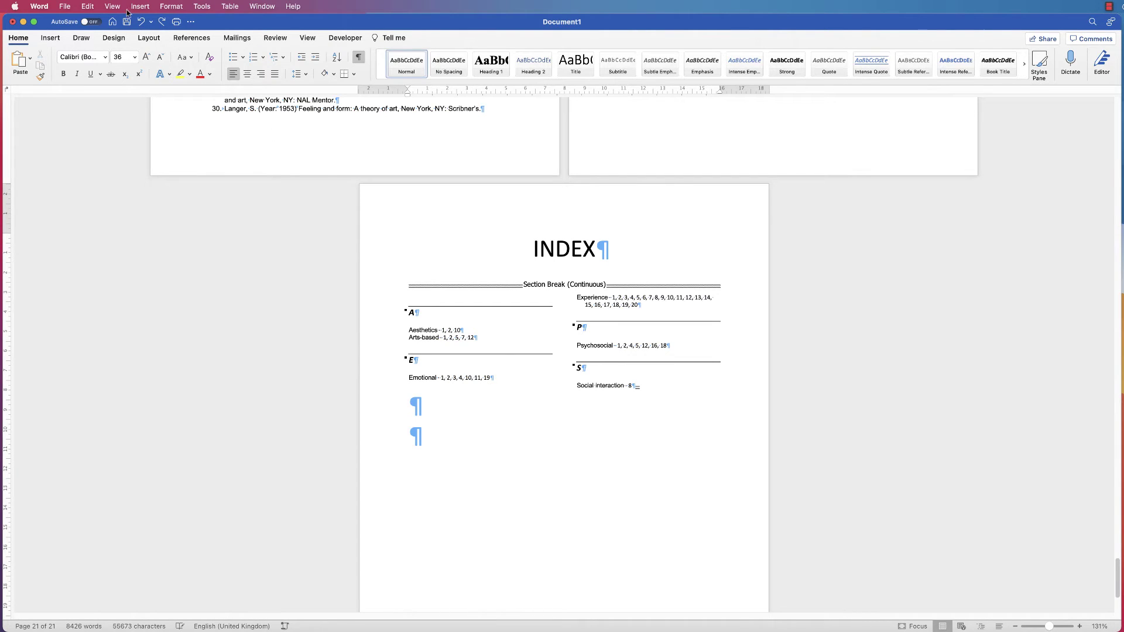
# Step: Remove only the aesthetics entry fields by replacing all matches of ^d XE "aesthetics" with nothing through advanced Find and Replace
pyautogui.click(87, 7)
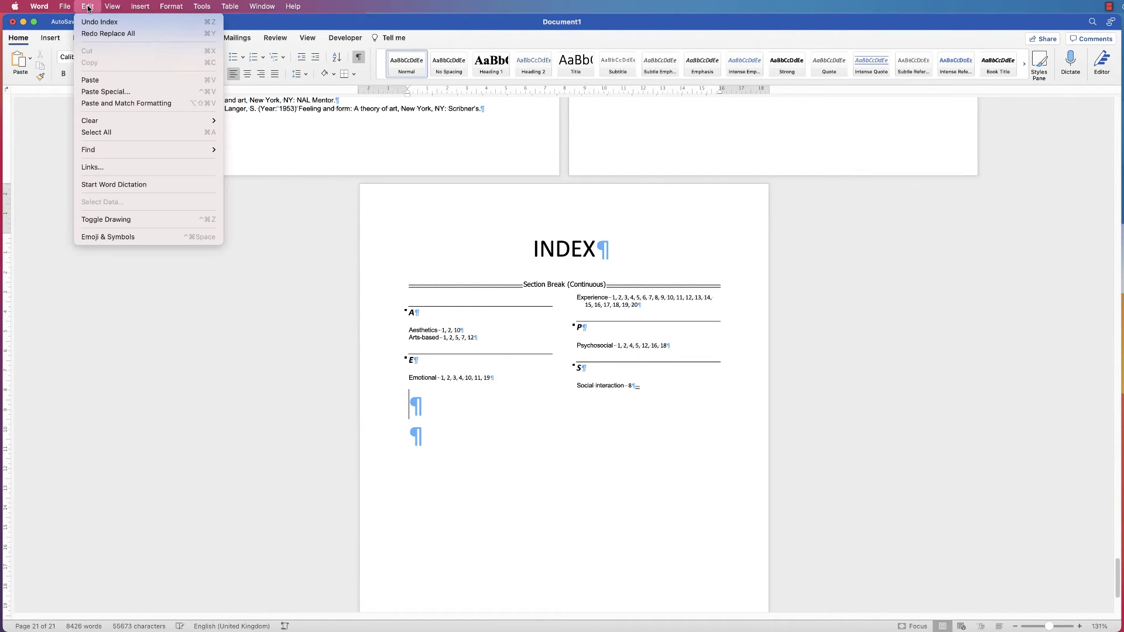
pyautogui.moveTo(156, 150)
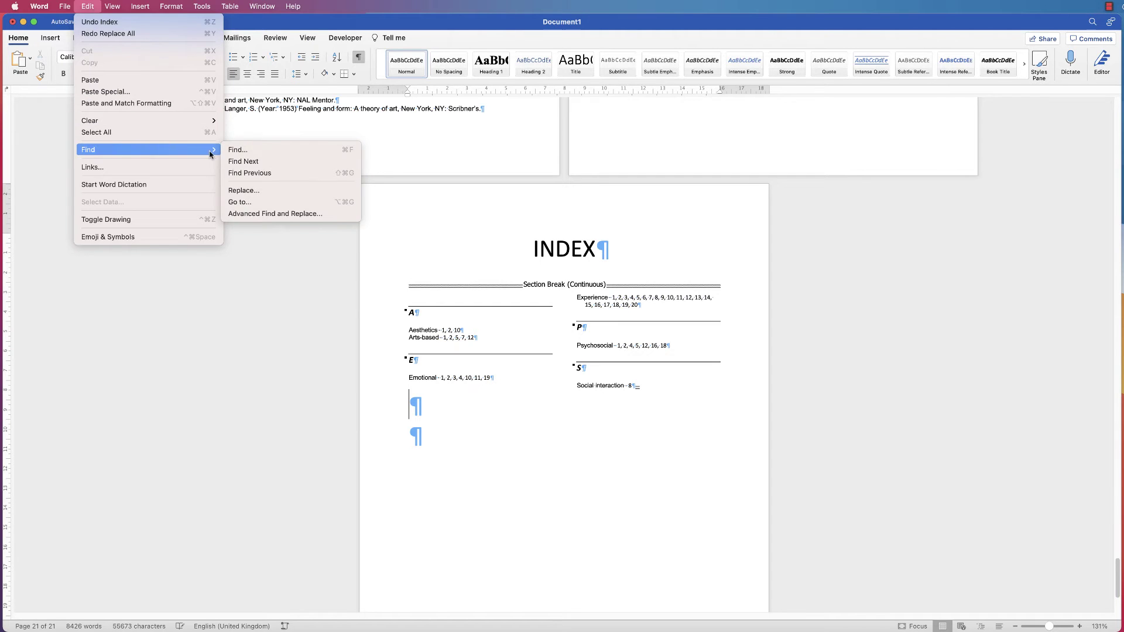
pyautogui.click(256, 214)
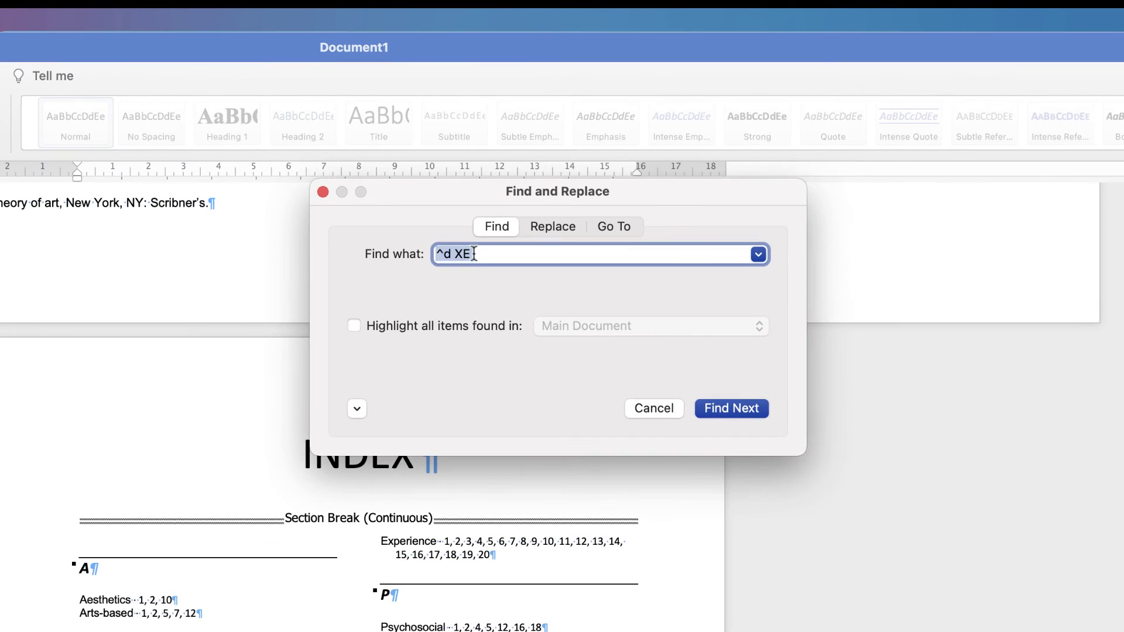
pyautogui.click(474, 254)
pyautogui.write('"')
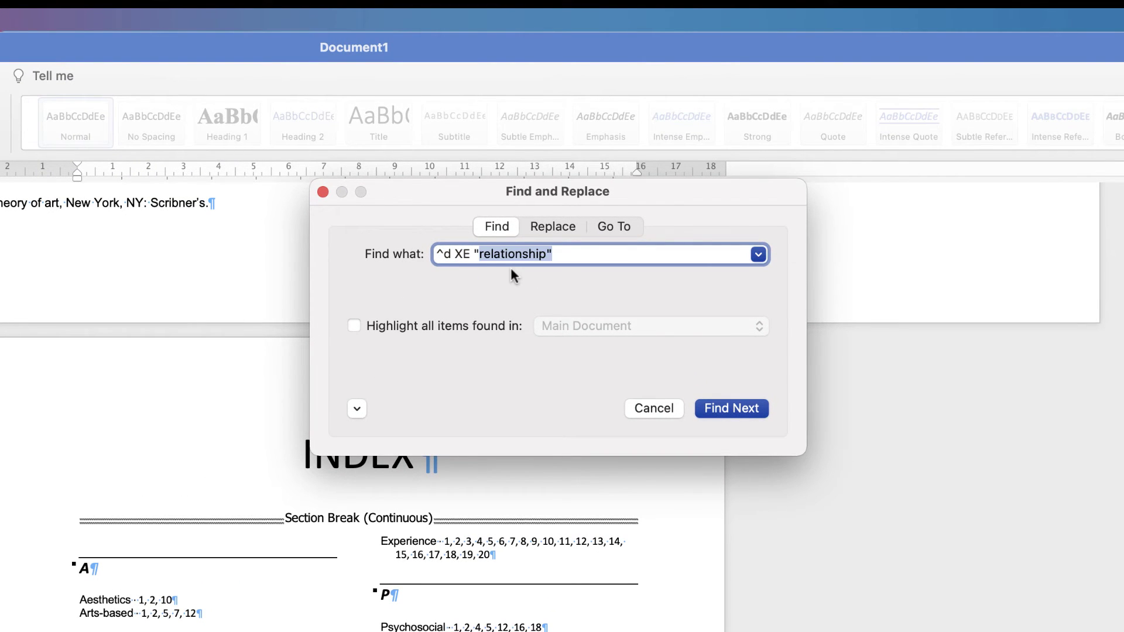
pyautogui.write('aesthetic')
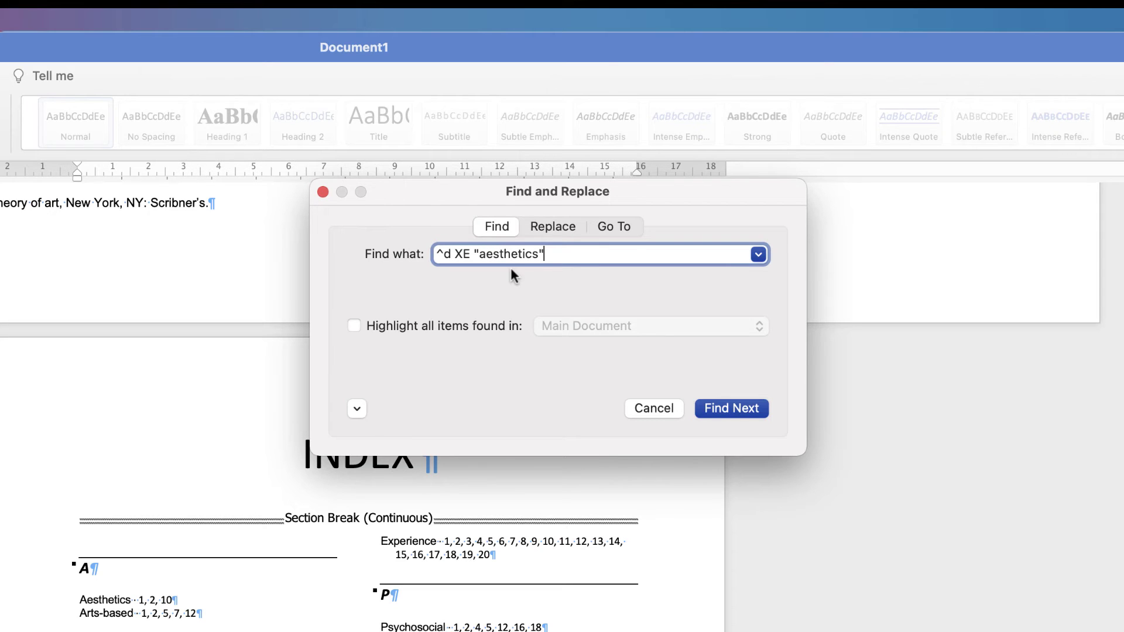
pyautogui.click(555, 226)
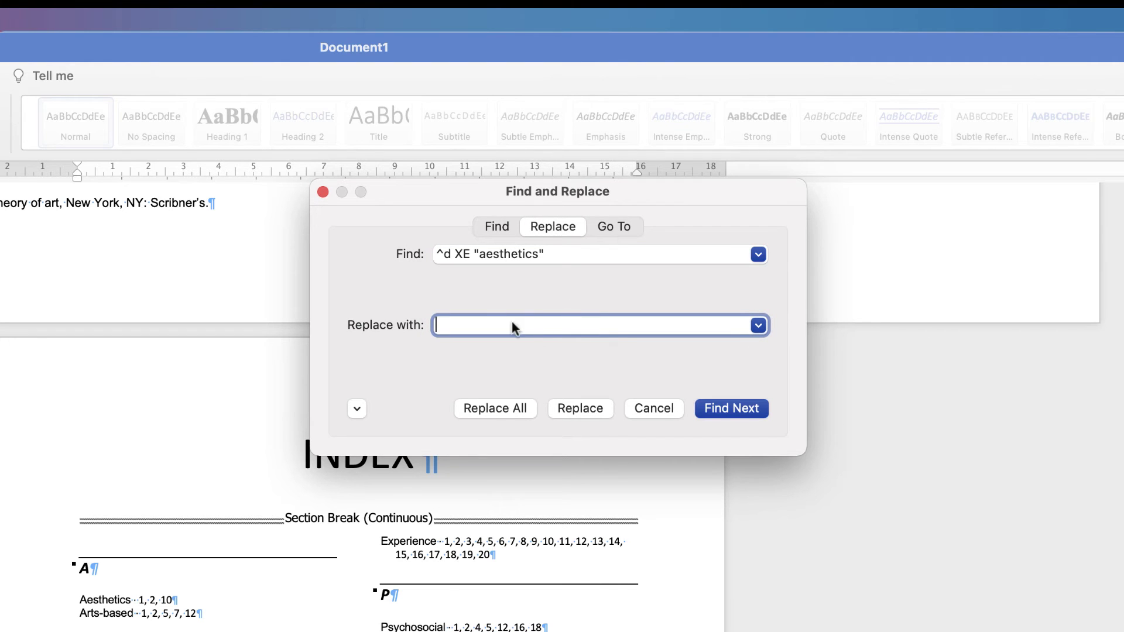
pyautogui.click(519, 410)
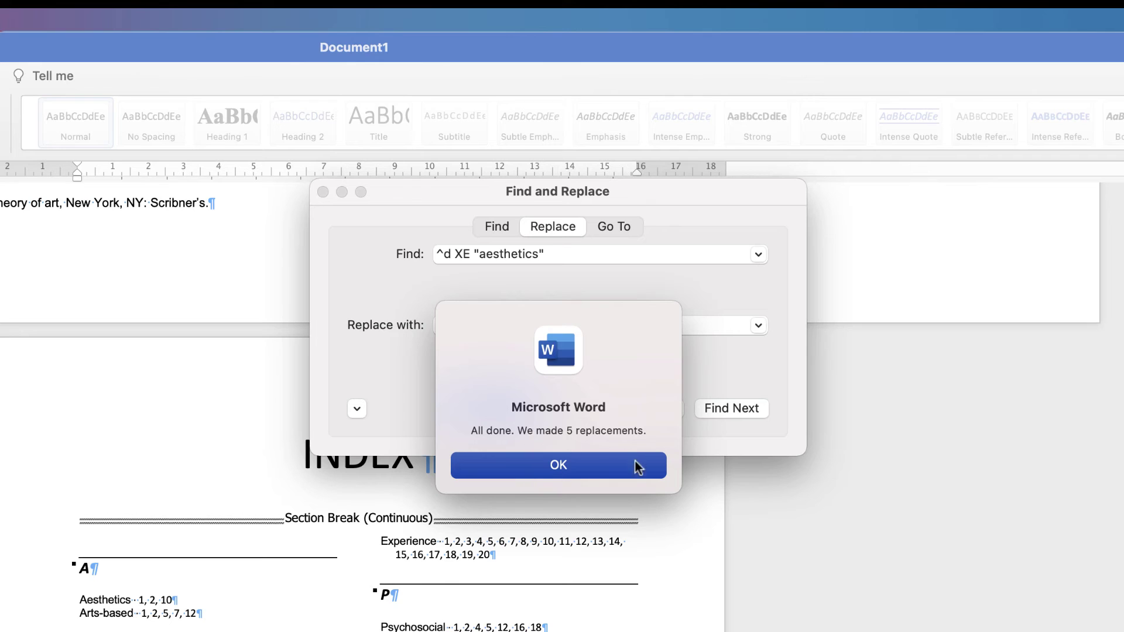
pyautogui.click(560, 466)
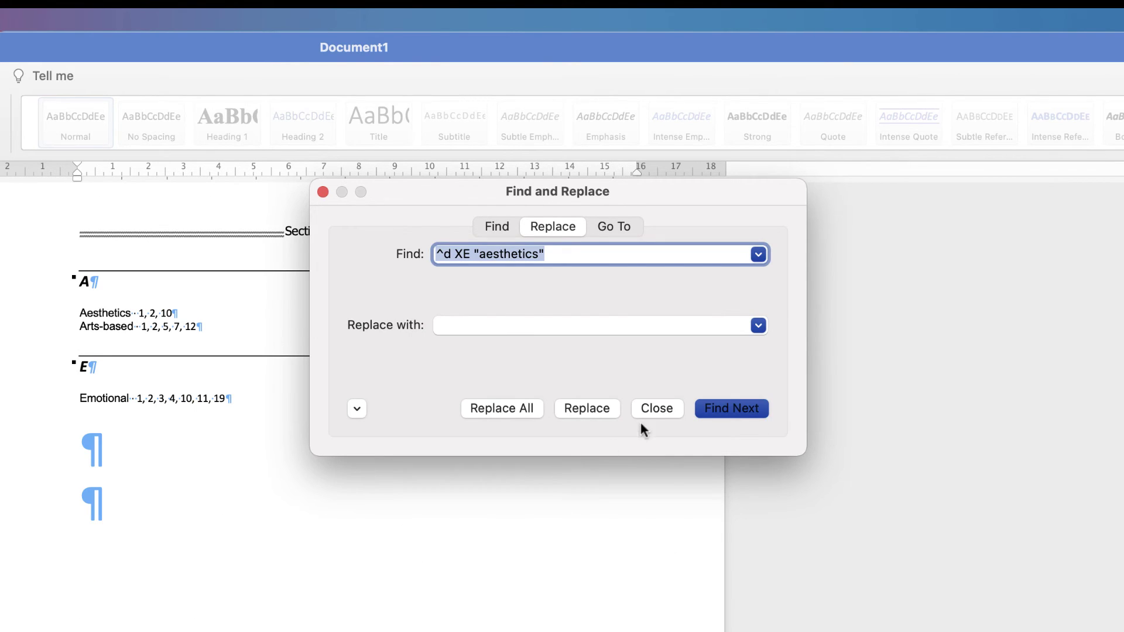
pyautogui.click(650, 408)
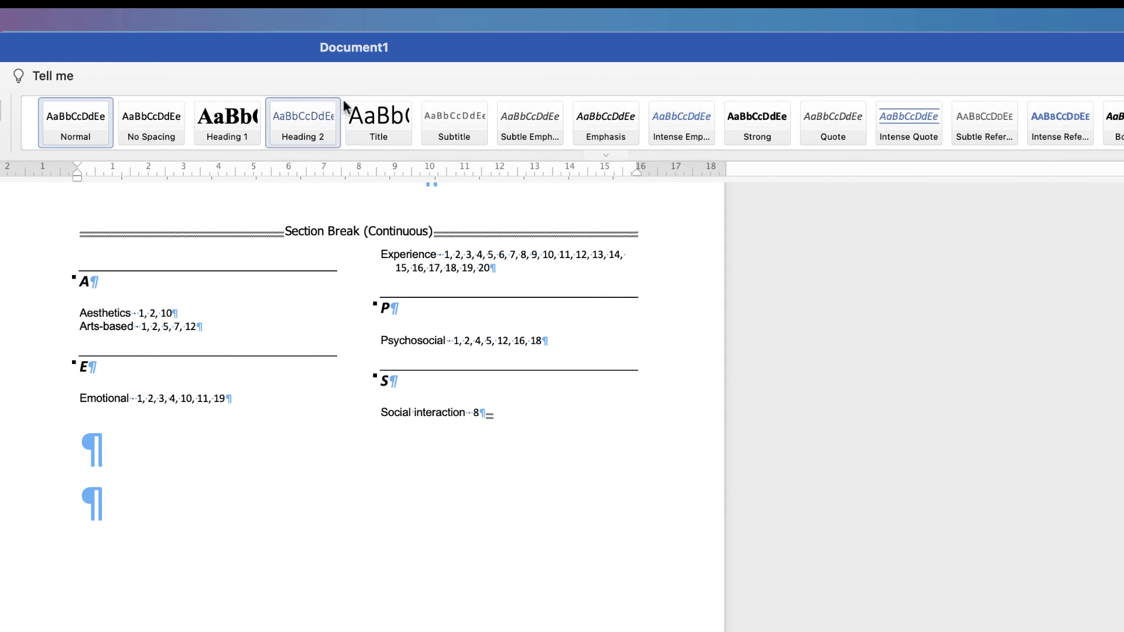
# Step: Update the index below the INDEX heading and review the entry fields left in the document's text
pyautogui.rightClick(111, 309)
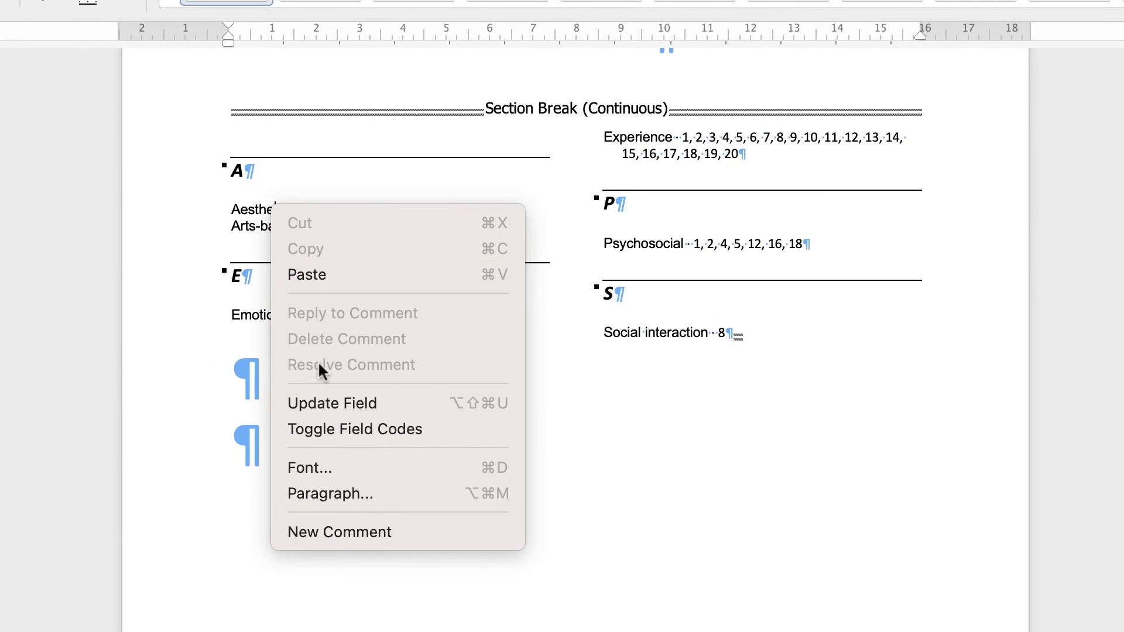
pyautogui.click(325, 401)
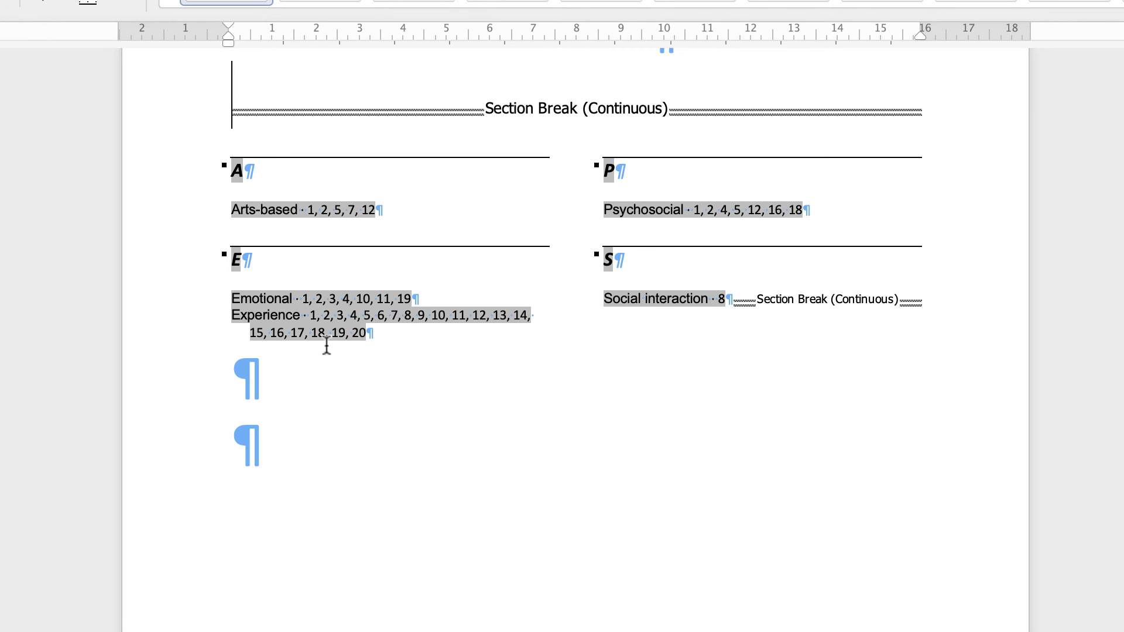
pyautogui.click(291, 205)
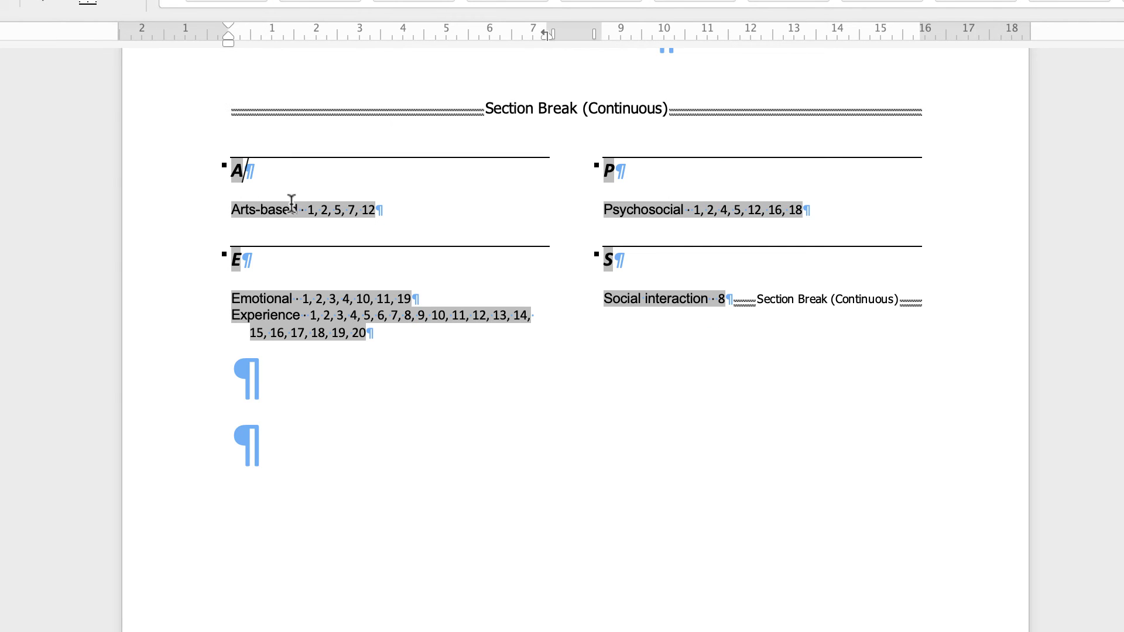
pyautogui.click(256, 209)
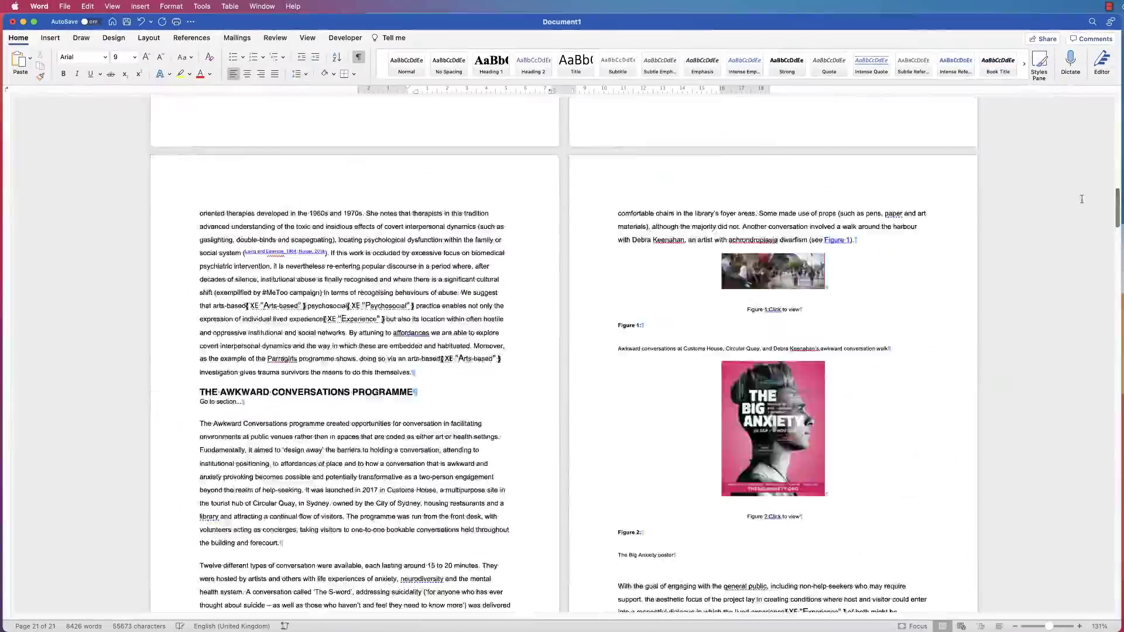
pyautogui.scroll(2, 1078, 117)
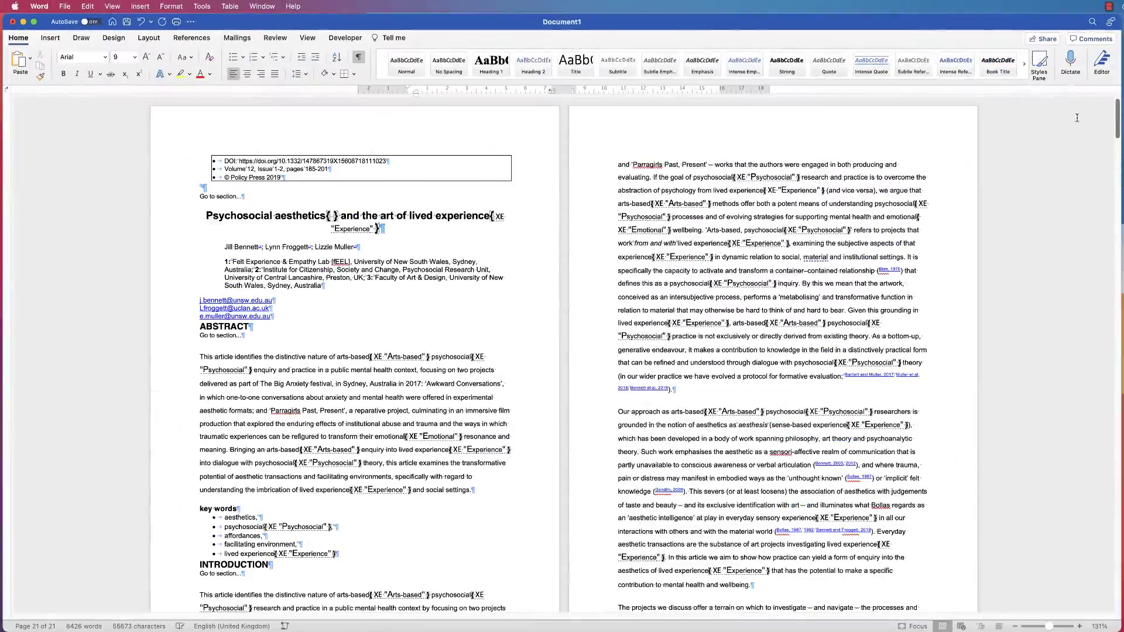